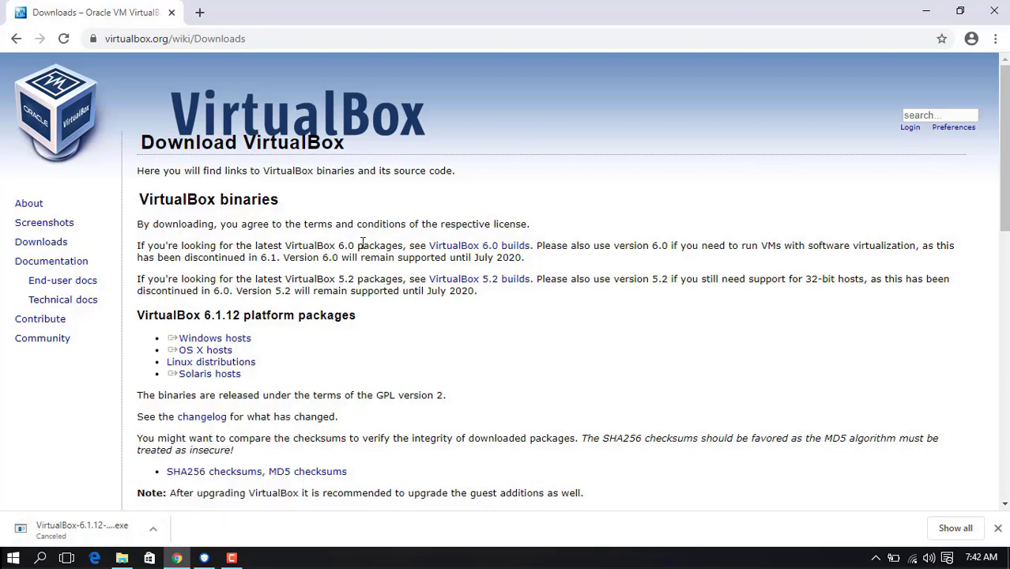
Step: Start the VirtualBox Extension Pack download for all supported platforms, then cancel it
{"action": "scroll", "coordinate": [1004, 150], "scroll_direction": "down", "scroll_amount": 2}
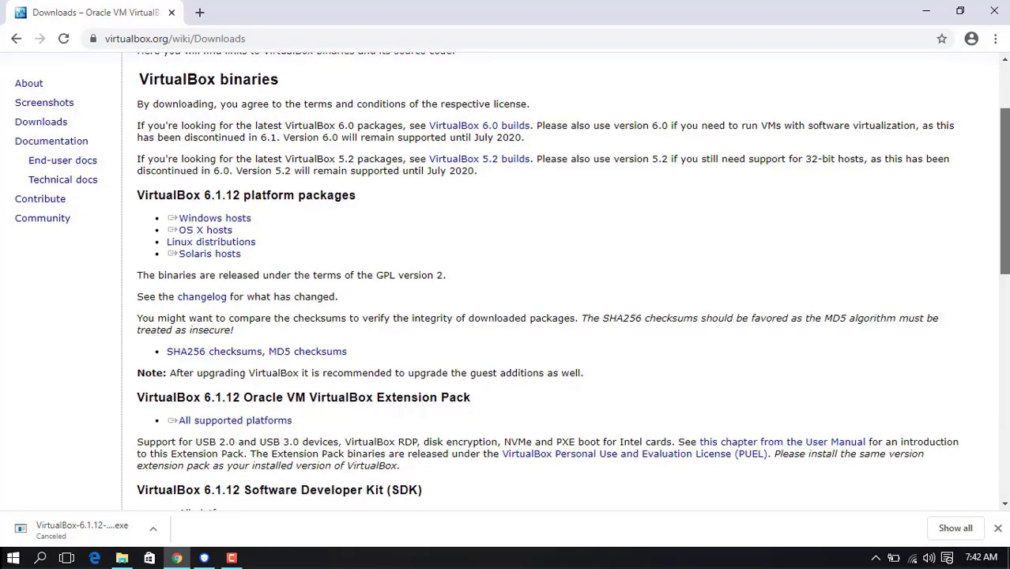
{"action": "scroll", "coordinate": [1004, 205], "scroll_direction": "down", "scroll_amount": 2}
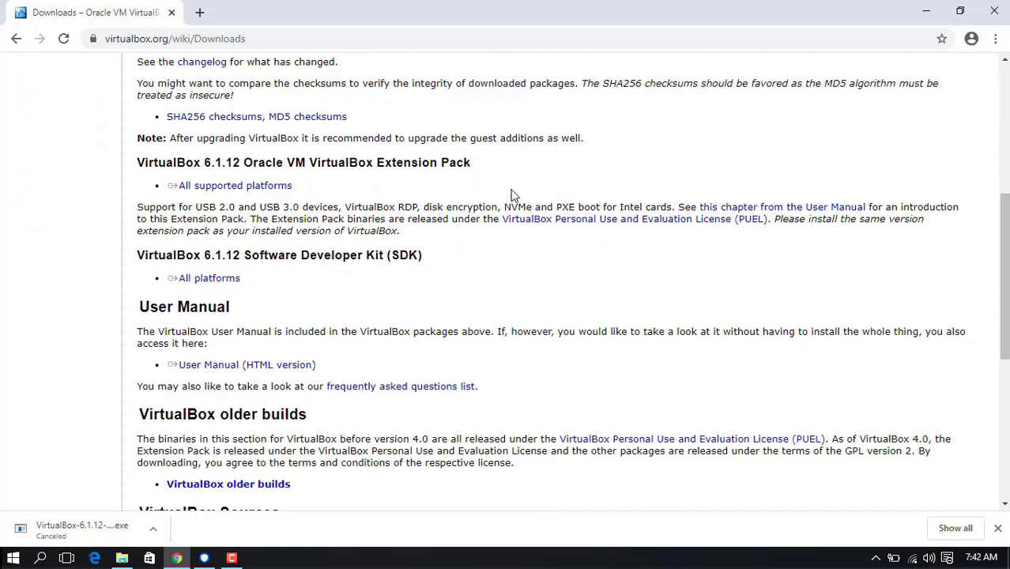
{"action": "left_click_drag", "start_coordinate": [385, 161], "coordinate": [443, 169]}
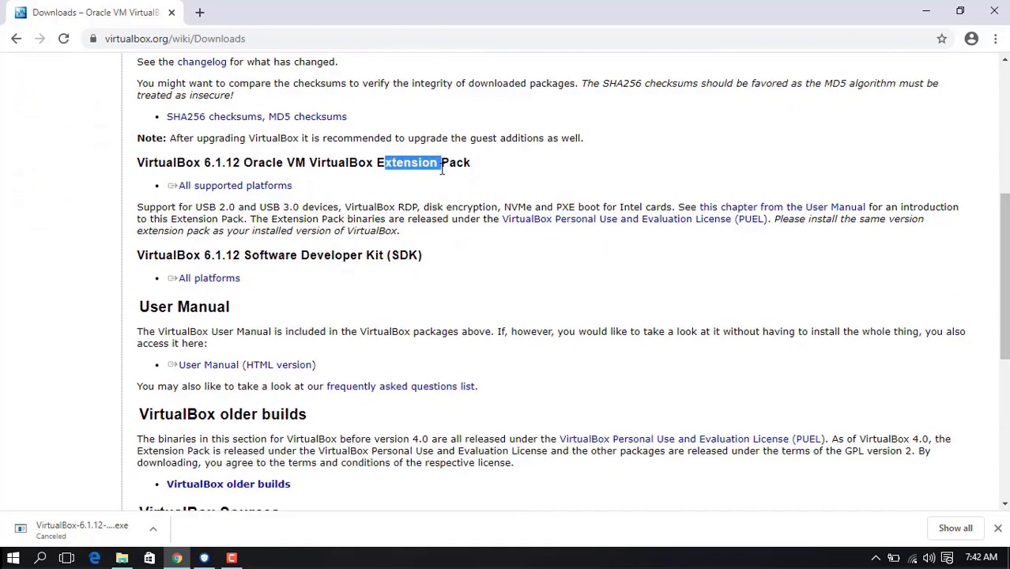
{"action": "left_click", "coordinate": [234, 189]}
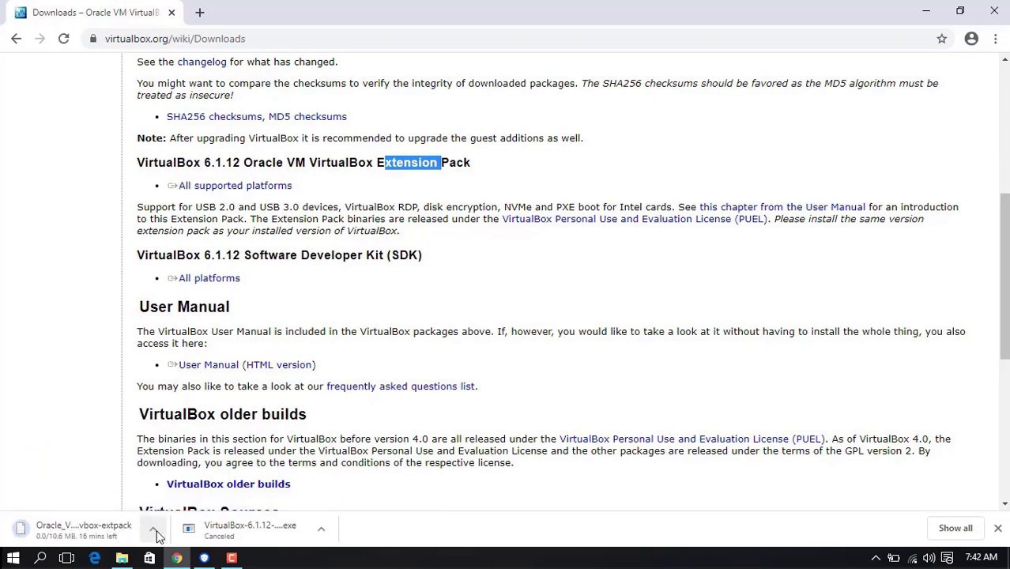
{"action": "left_click", "coordinate": [155, 534]}
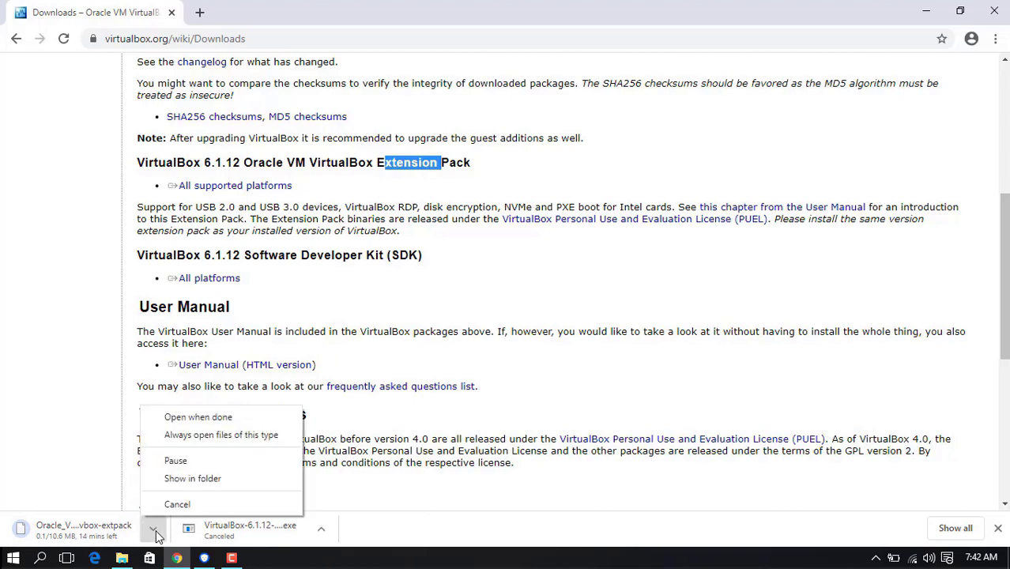
{"action": "left_click", "coordinate": [180, 504]}
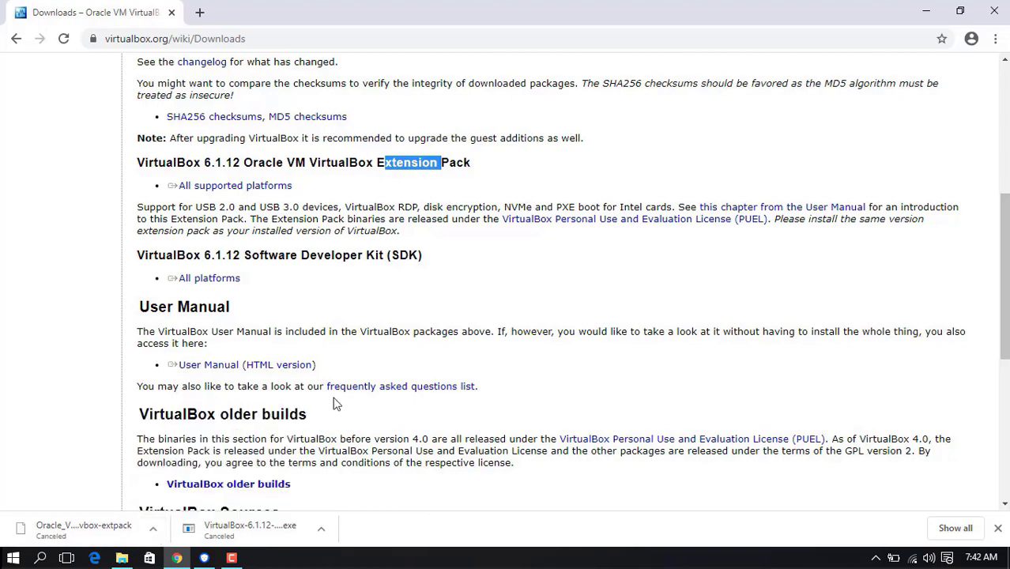
Step: Minimize Chrome and launch the downloaded VirtualBox installer from the desktop
{"action": "left_click", "coordinate": [924, 11]}
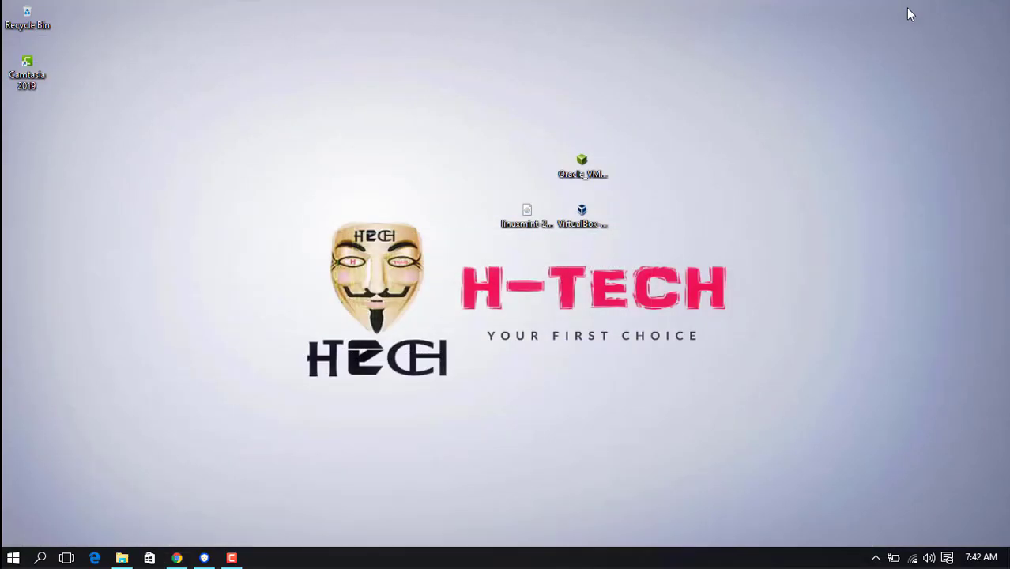
{"action": "left_click_drag", "start_coordinate": [613, 134], "coordinate": [595, 230]}
{"action": "left_click", "coordinate": [646, 230]}
{"action": "double_click", "coordinate": [582, 224]}
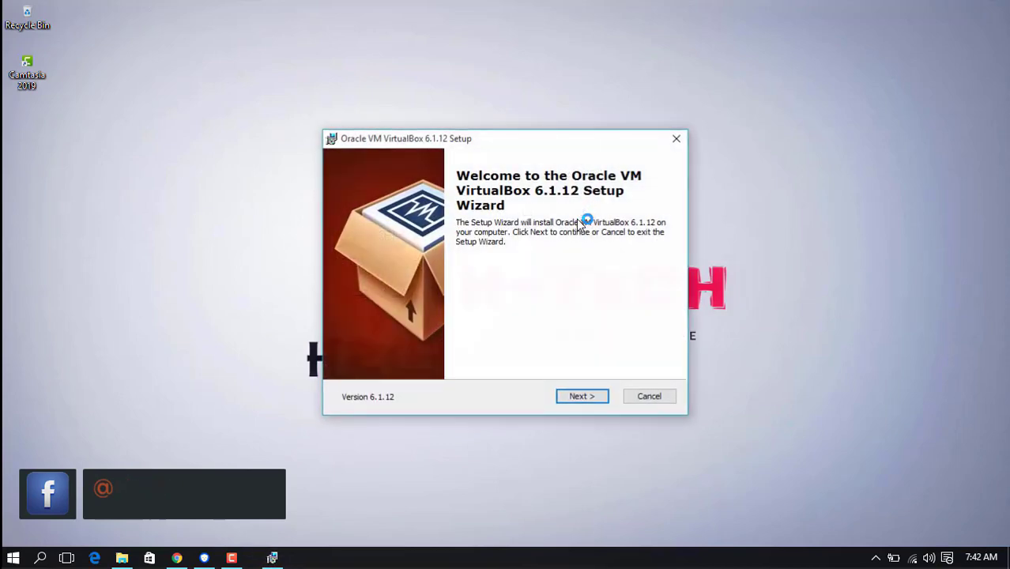
Step: Accept the default features and shortcuts, and confirm the Network Interfaces warning
{"action": "left_click", "coordinate": [581, 400]}
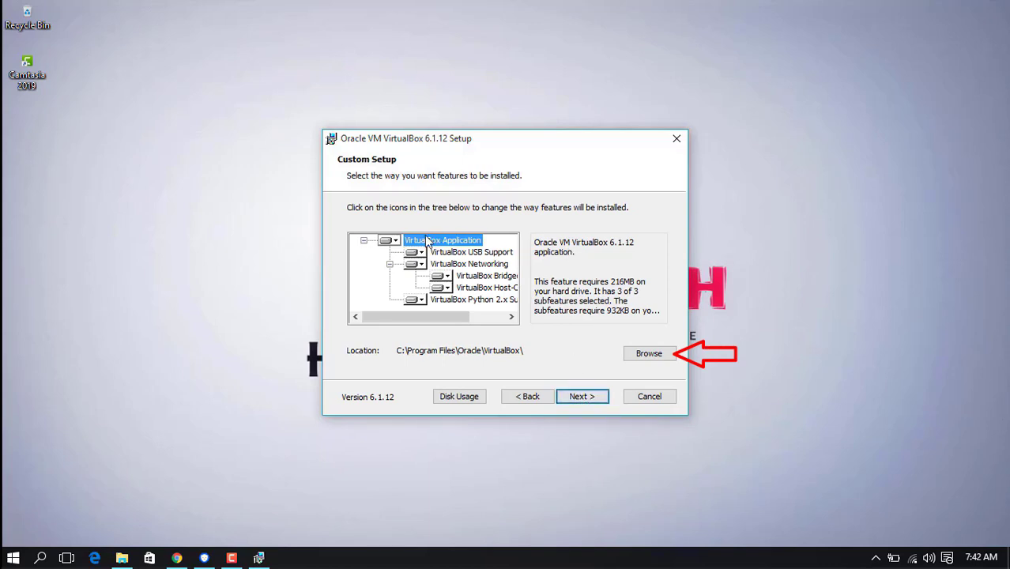
{"action": "left_click", "coordinate": [587, 396]}
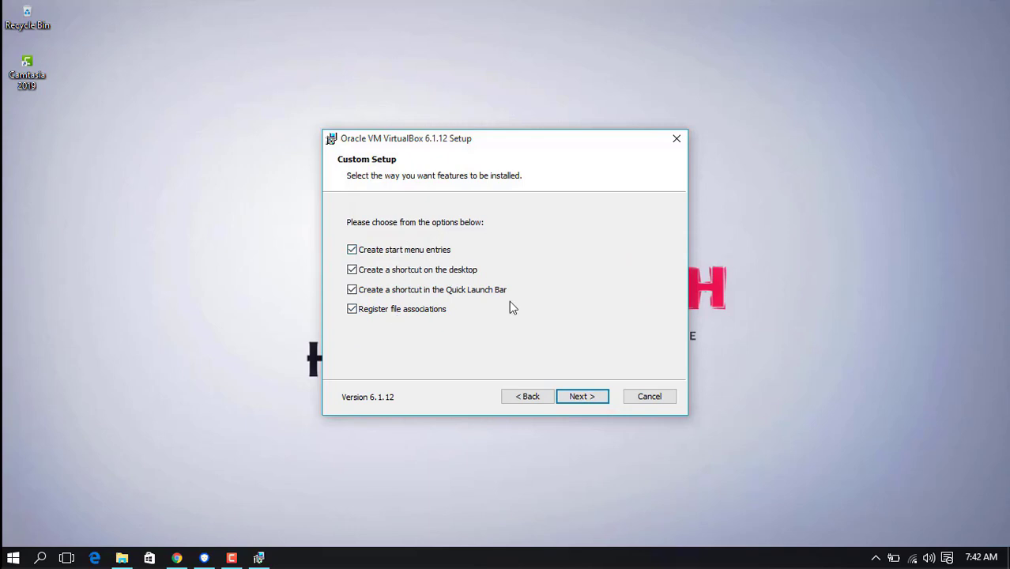
{"action": "left_click", "coordinate": [583, 397]}
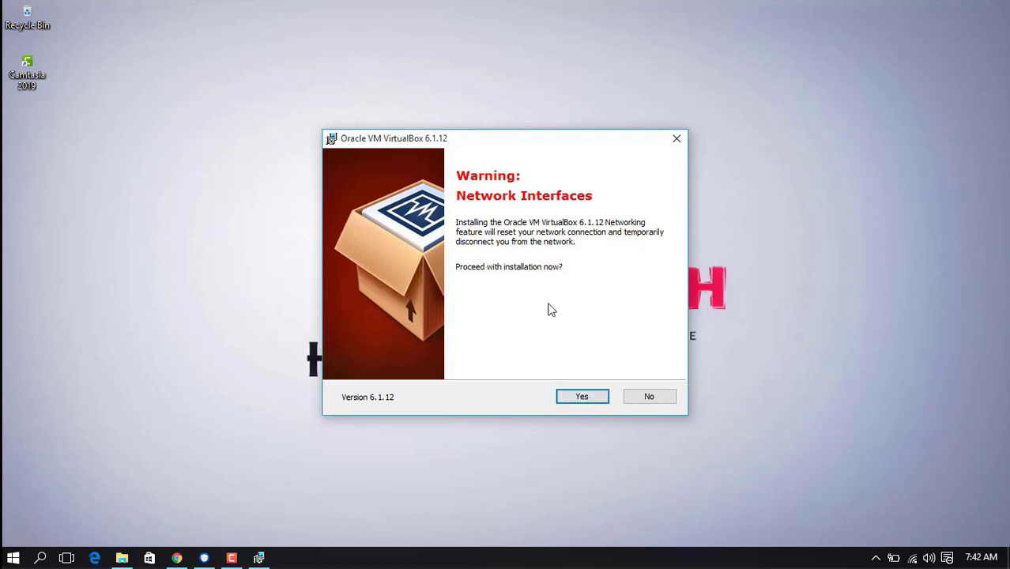
{"action": "left_click", "coordinate": [585, 402]}
Step: Install Oracle VM VirtualBox 6.1.12 from the Ready to Install page
{"action": "left_click", "coordinate": [583, 398]}
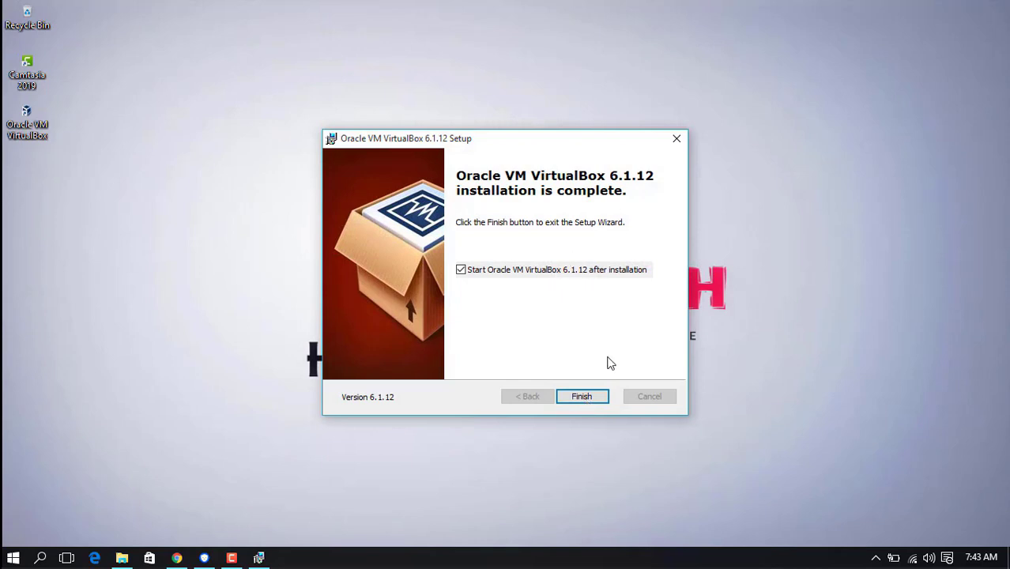
Step: Finish the VirtualBox setup and launch the Extension Pack file from the desktop
{"action": "left_click", "coordinate": [582, 399]}
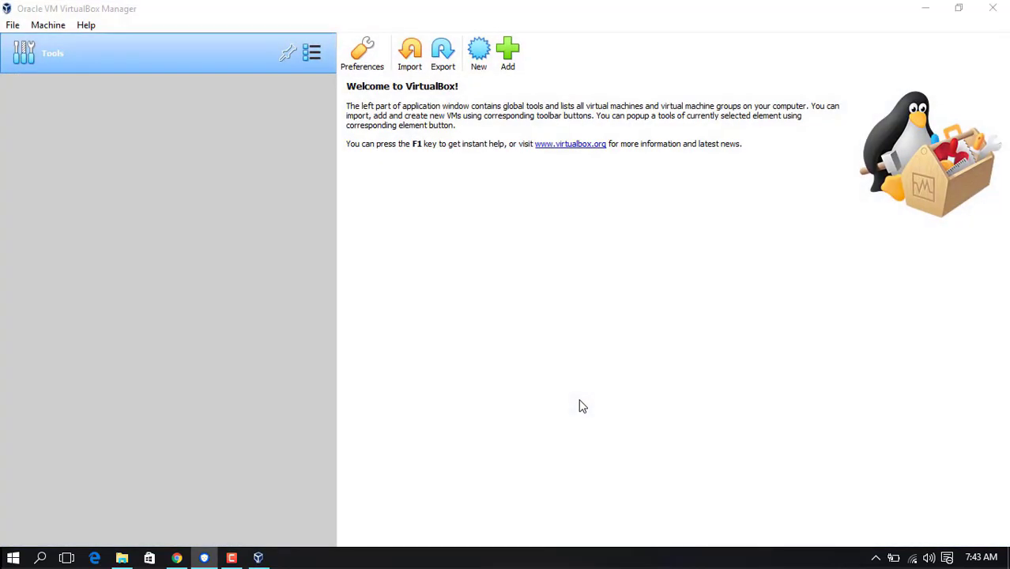
{"action": "left_click", "coordinate": [925, 8]}
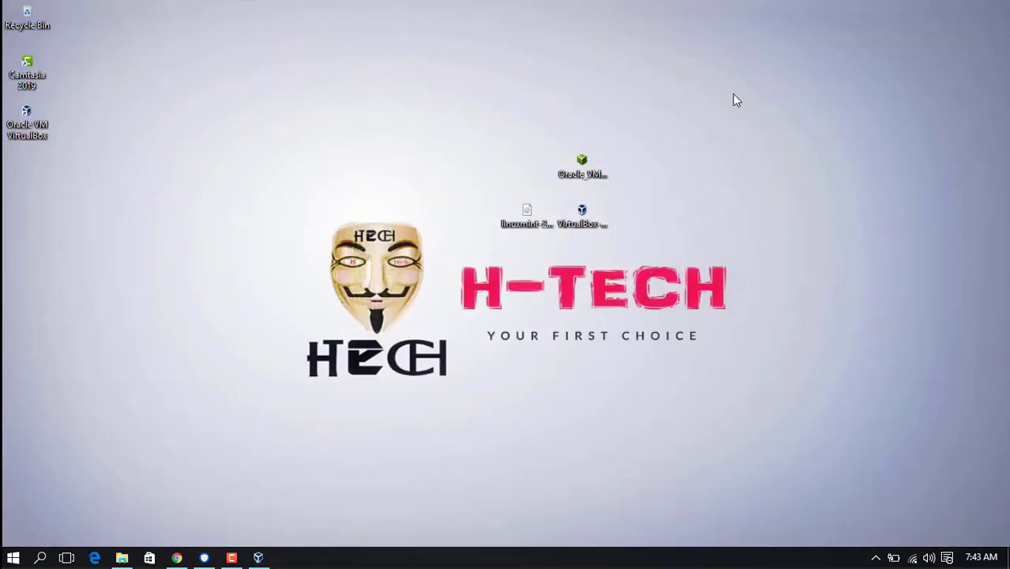
{"action": "double_click", "coordinate": [582, 171]}
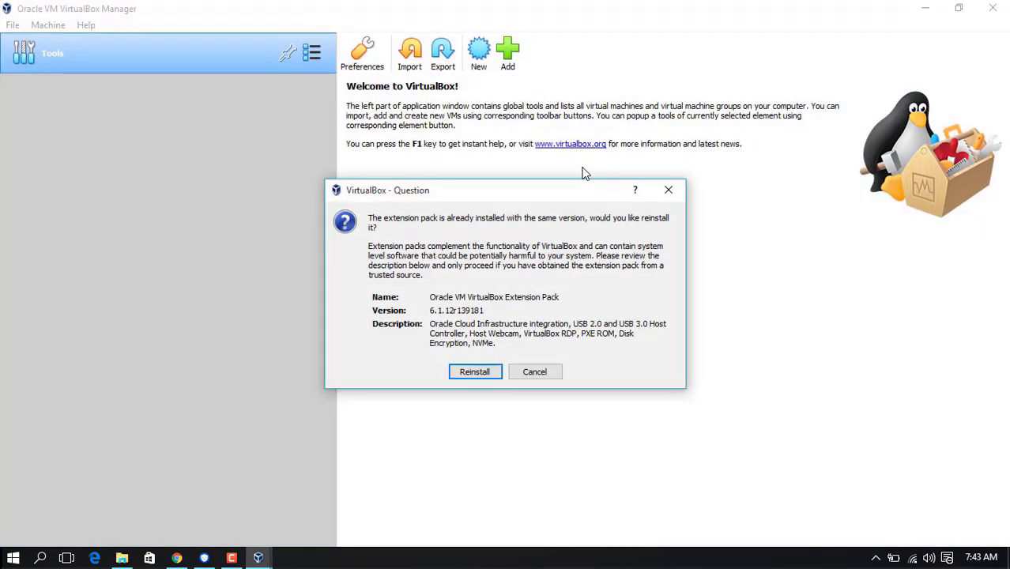
Step: Reinstall Extension Pack 6.1.12, accepting its license, then minimize the Manager
{"action": "left_click", "coordinate": [473, 372]}
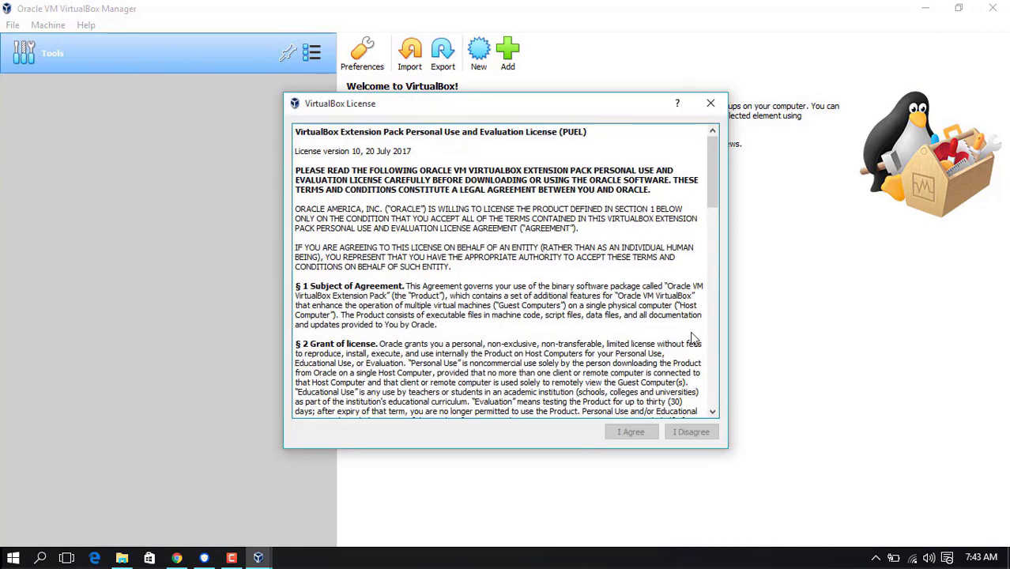
{"action": "left_click_drag", "start_coordinate": [711, 188], "coordinate": [717, 408]}
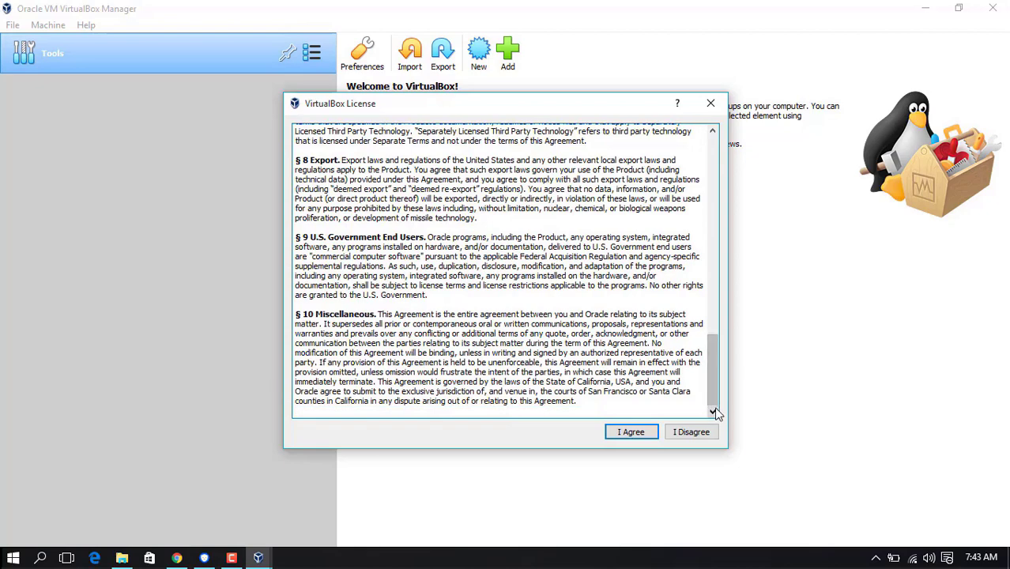
{"action": "left_click", "coordinate": [631, 432]}
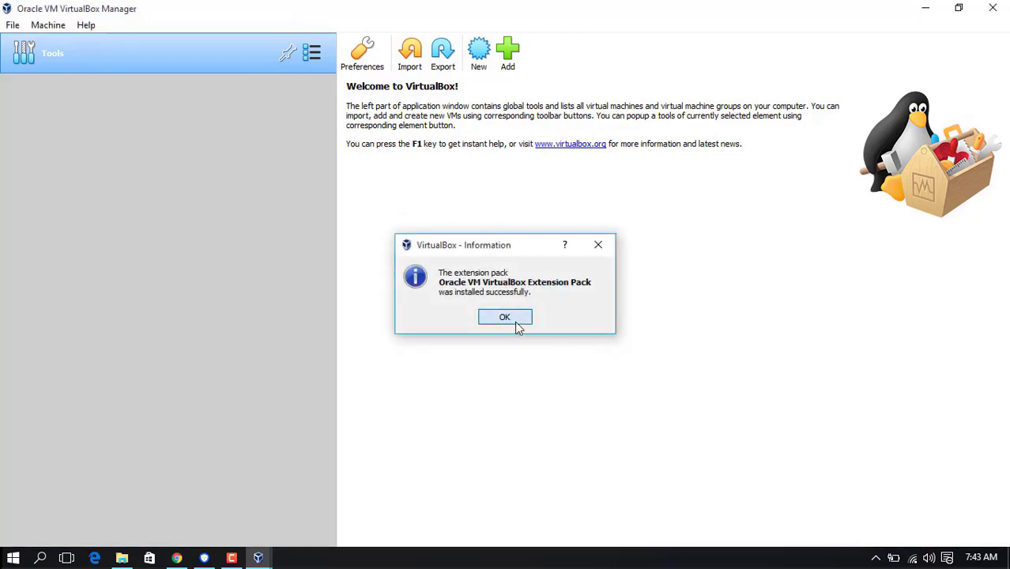
{"action": "left_click", "coordinate": [514, 321]}
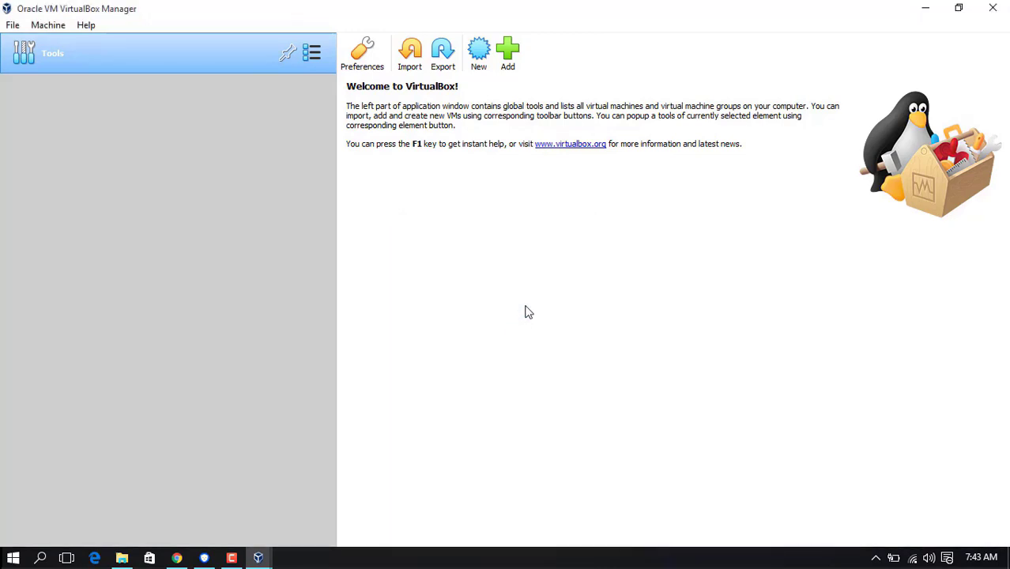
{"action": "left_click", "coordinate": [925, 8]}
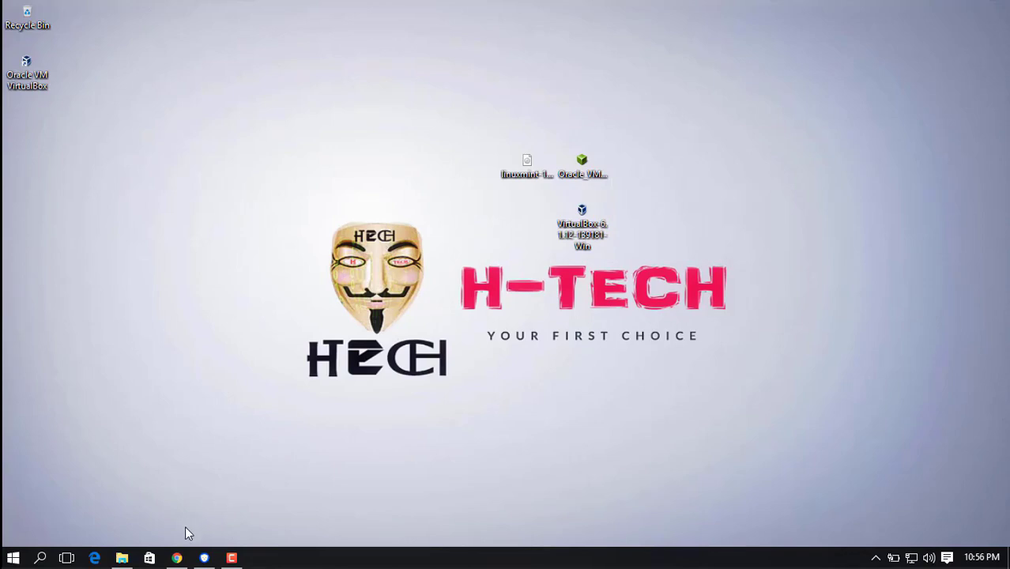
Step: Search Google for 'linux mint' in a new Chrome tab
{"action": "left_click", "coordinate": [176, 558]}
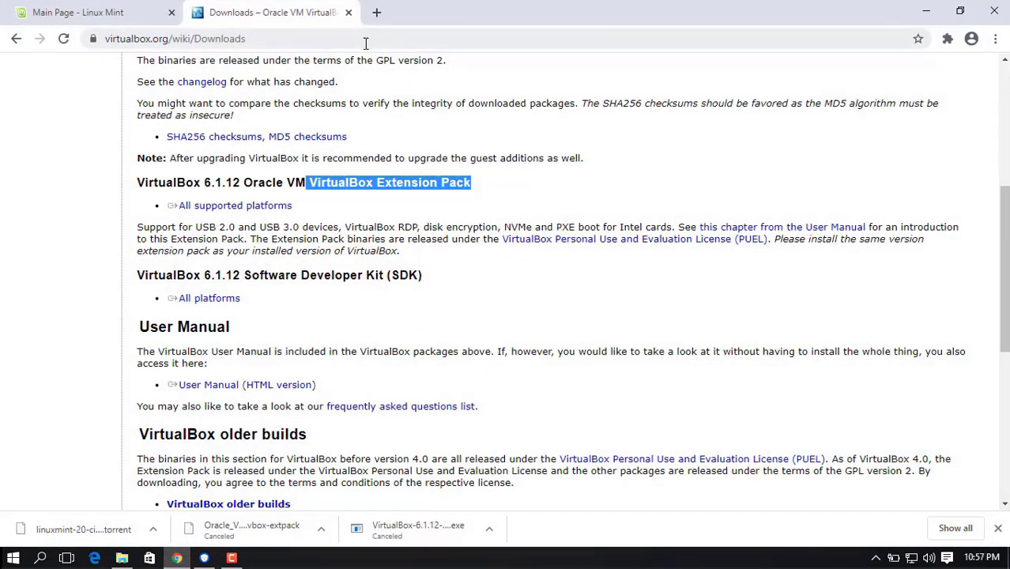
{"action": "left_click", "coordinate": [377, 12]}
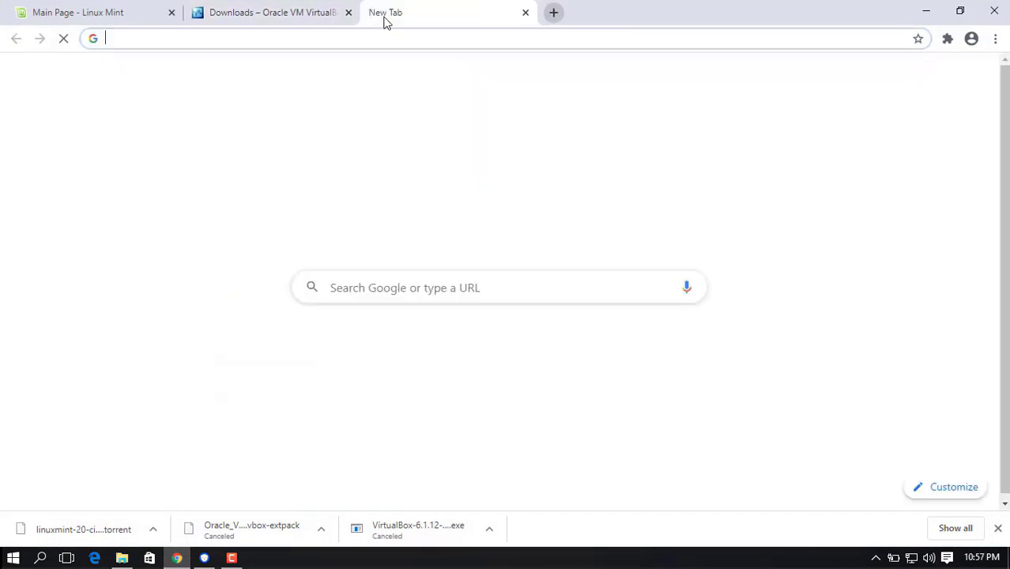
{"action": "left_click", "coordinate": [437, 286]}
{"action": "type", "text": "linux "}
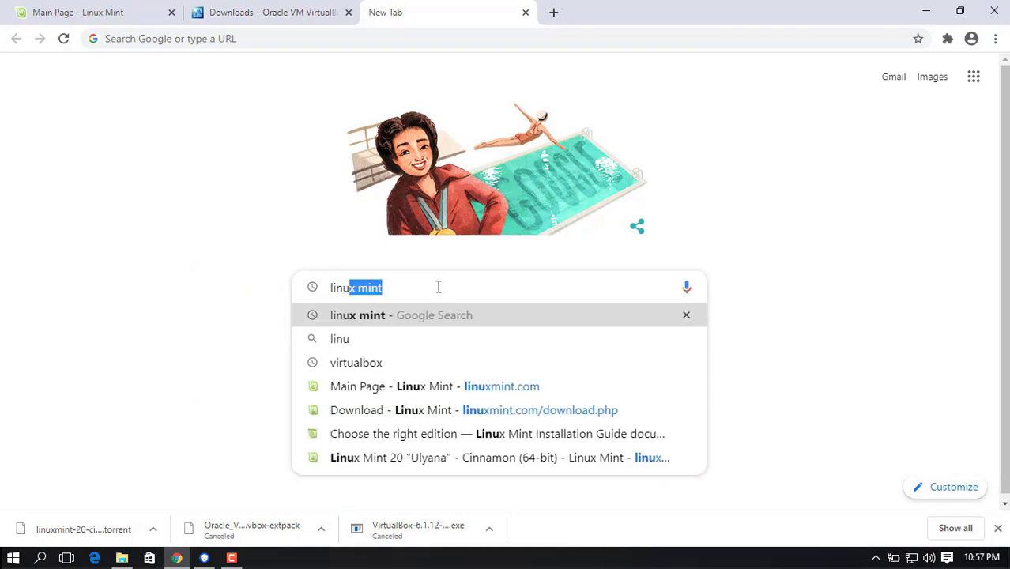
{"action": "type", "text": "min"}
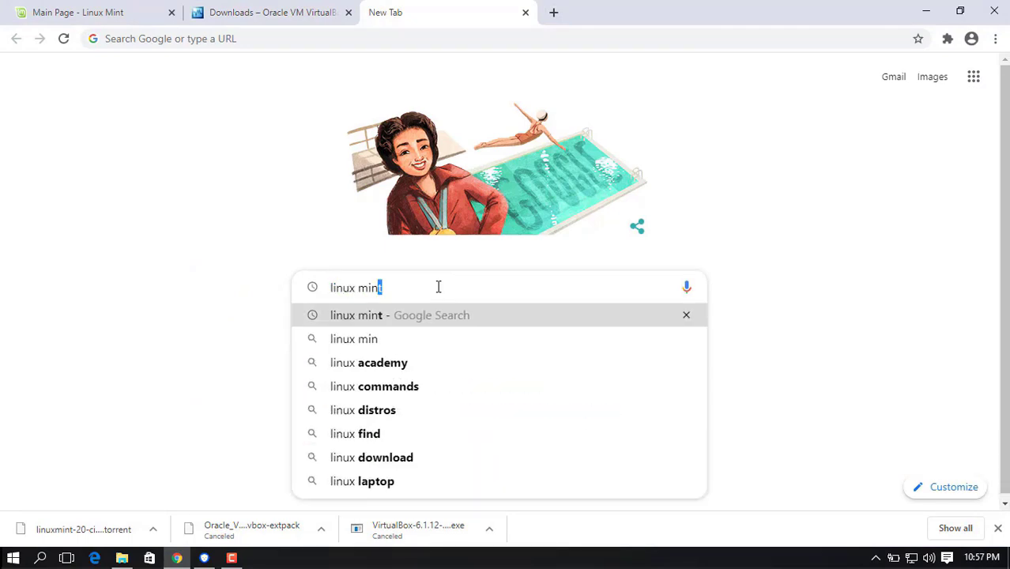
{"action": "key", "text": "Return"}
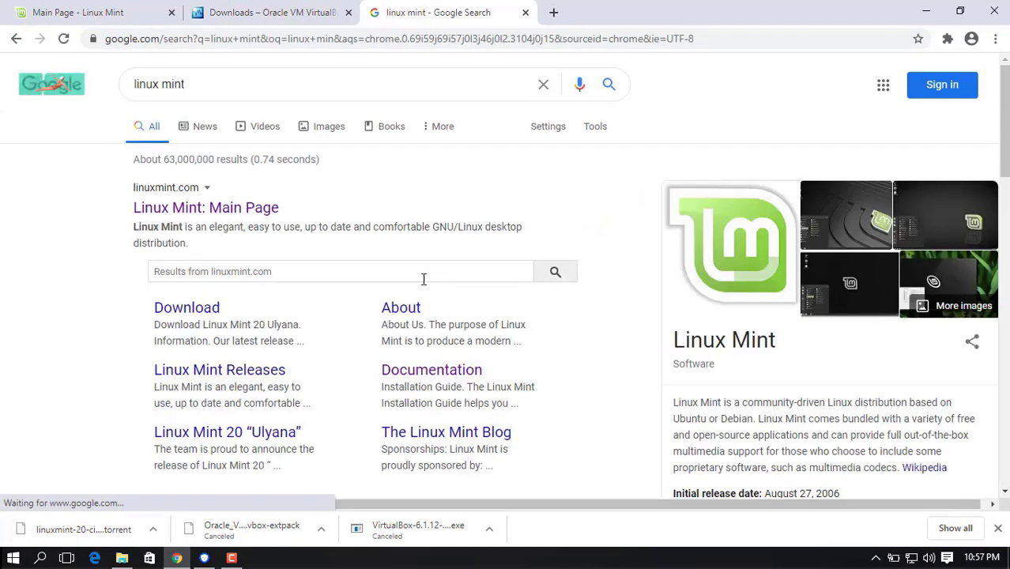
Step: Go to the Linux Mint download page and find the Cinnamon, MATE and Xfce links
{"action": "left_click", "coordinate": [212, 208]}
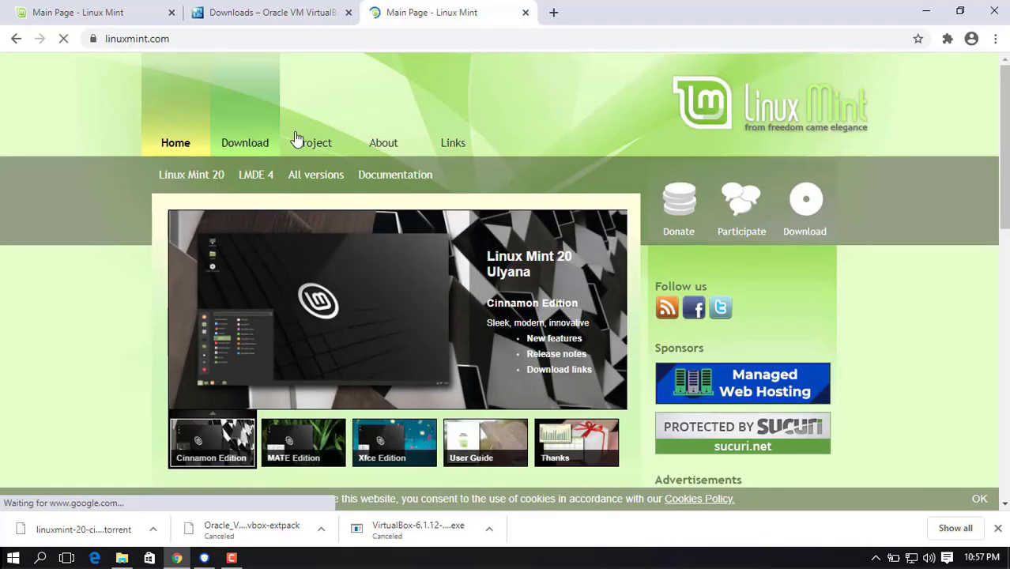
{"action": "left_click", "coordinate": [245, 136]}
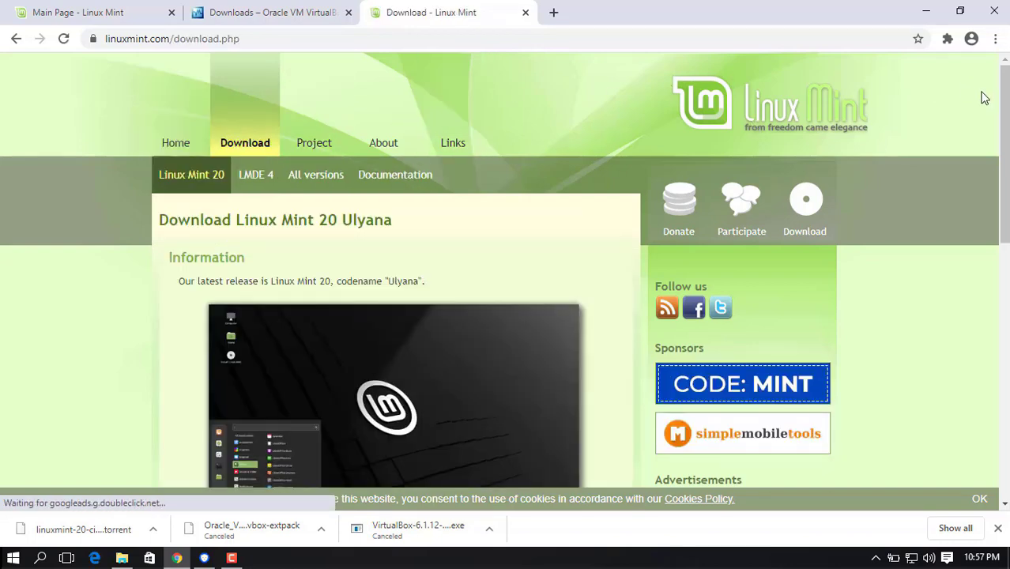
{"action": "left_click_drag", "start_coordinate": [1005, 119], "coordinate": [1005, 287]}
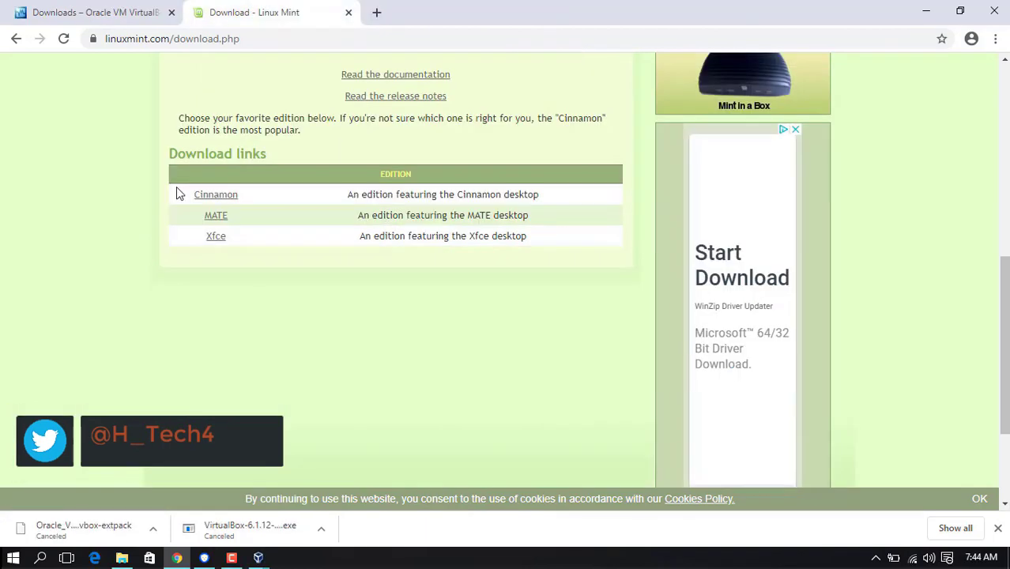
{"action": "left_click_drag", "start_coordinate": [178, 190], "coordinate": [282, 264]}
Step: On the Linux Mint 20 Cinnamon page, cancel the EvoWise CDN ISO download and download the torrent
{"action": "left_click", "coordinate": [174, 209]}
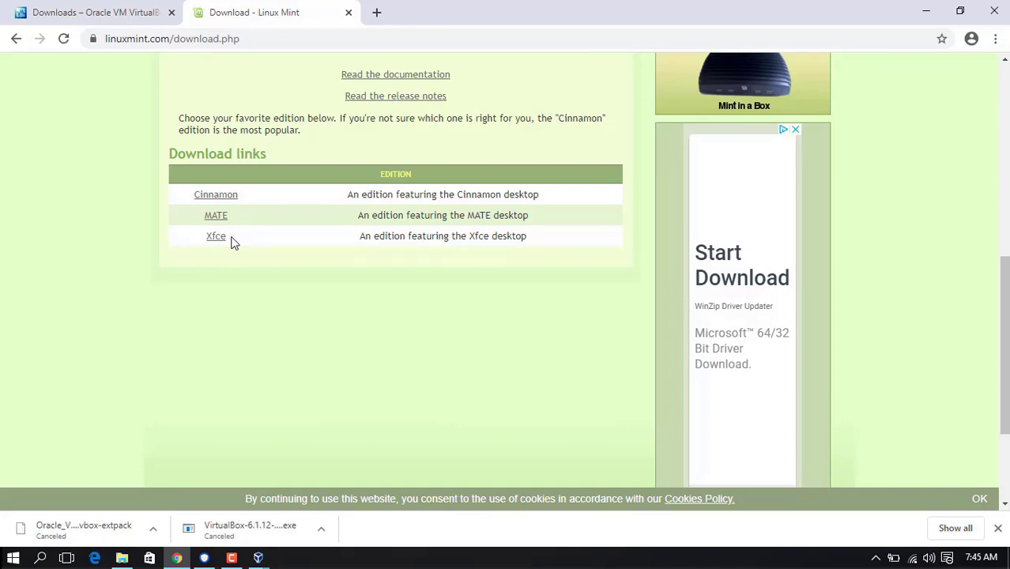
{"action": "left_click", "coordinate": [214, 199]}
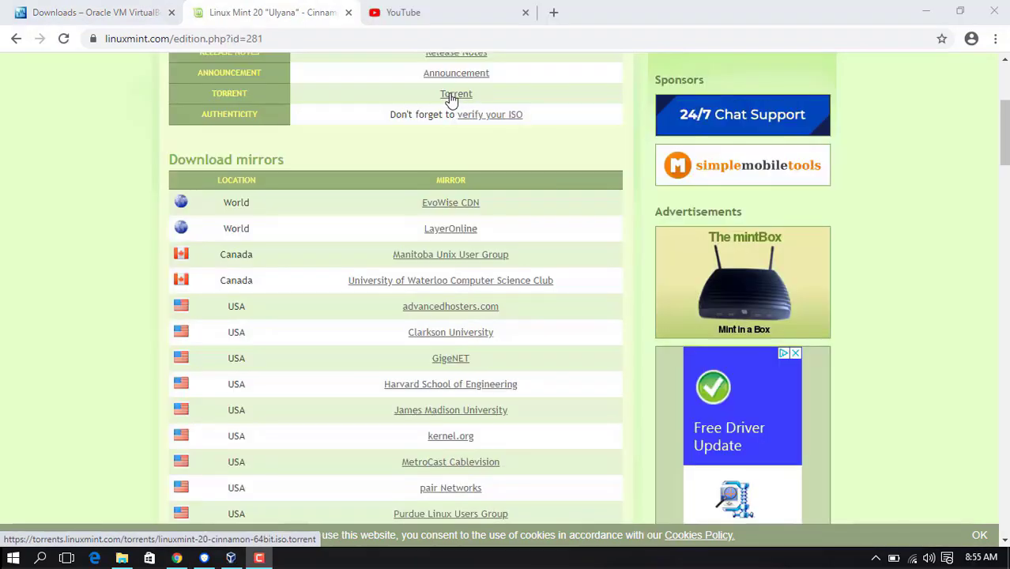
{"action": "double_click", "coordinate": [451, 204]}
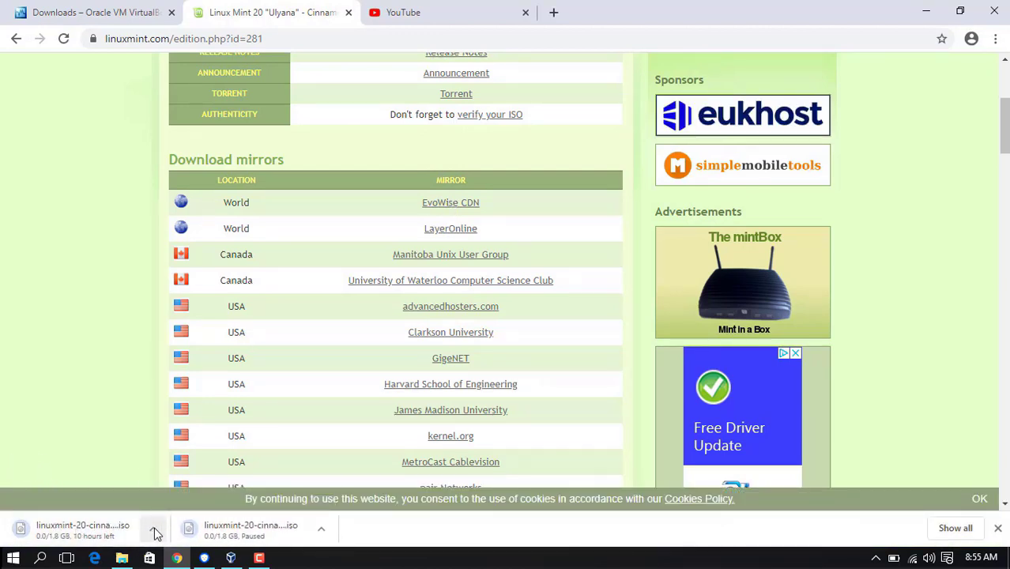
{"action": "left_click", "coordinate": [154, 530]}
{"action": "left_click", "coordinate": [192, 501]}
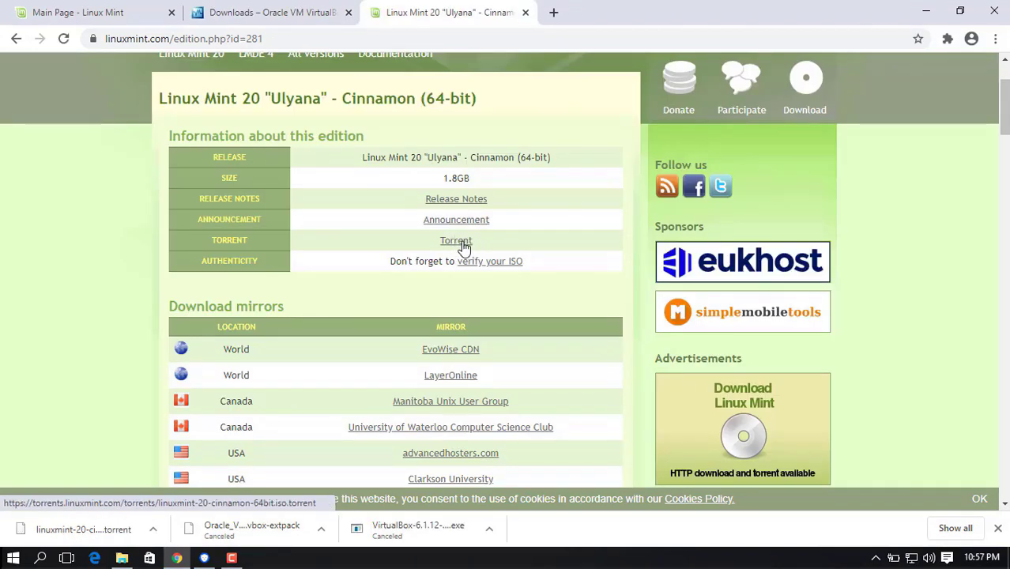
{"action": "left_click", "coordinate": [464, 248]}
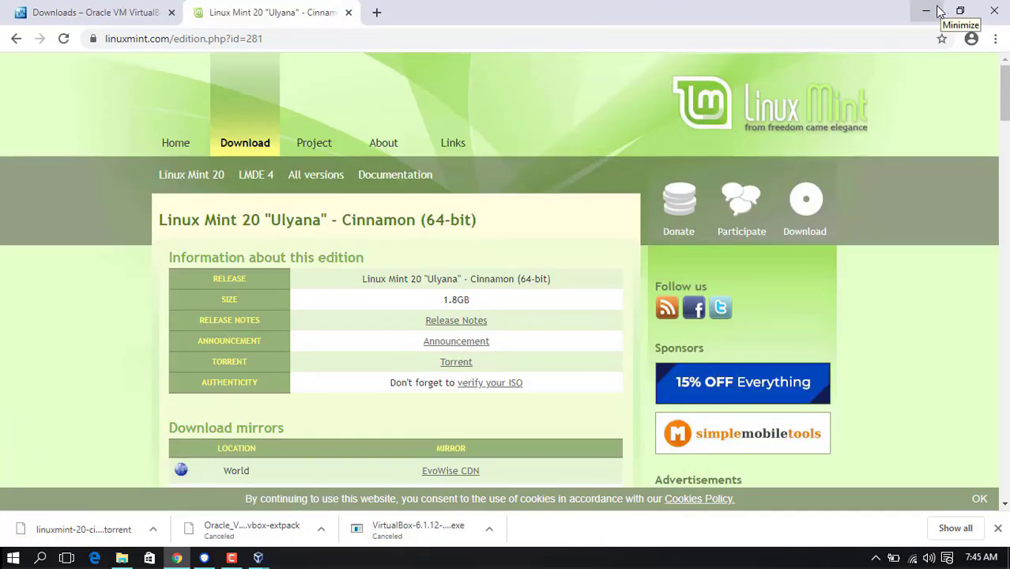
{"action": "left_click", "coordinate": [941, 11]}
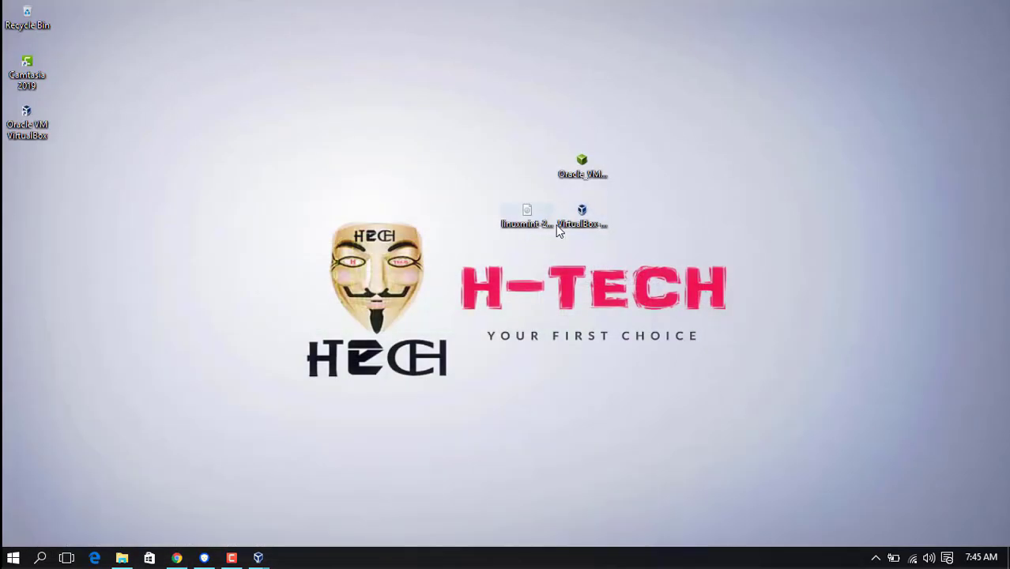
Step: Close the duplicate VirtualBox Manager from the taskbar and bring the other one forward
{"action": "mouse_move", "coordinate": [261, 559]}
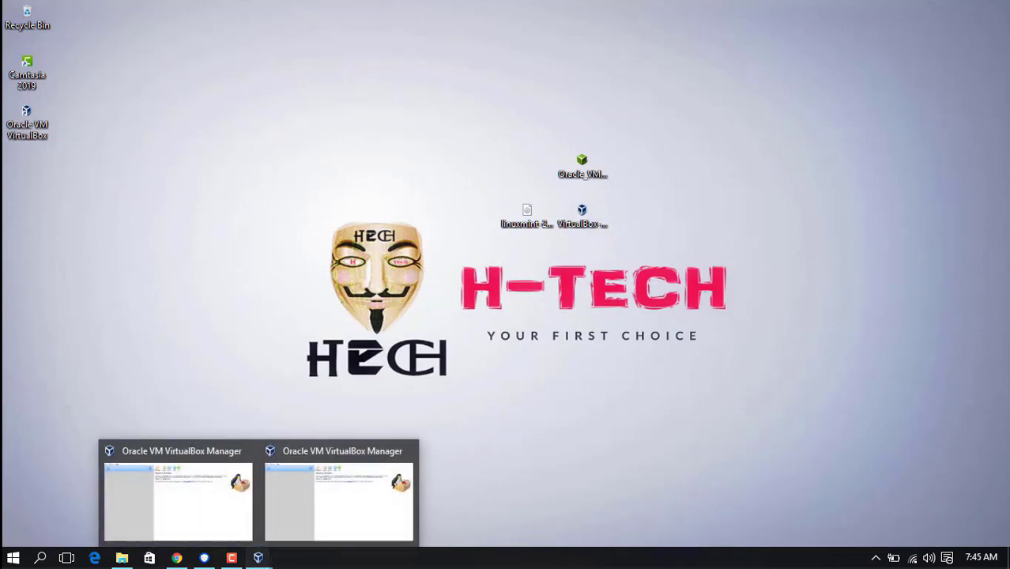
{"action": "mouse_move", "coordinate": [285, 508]}
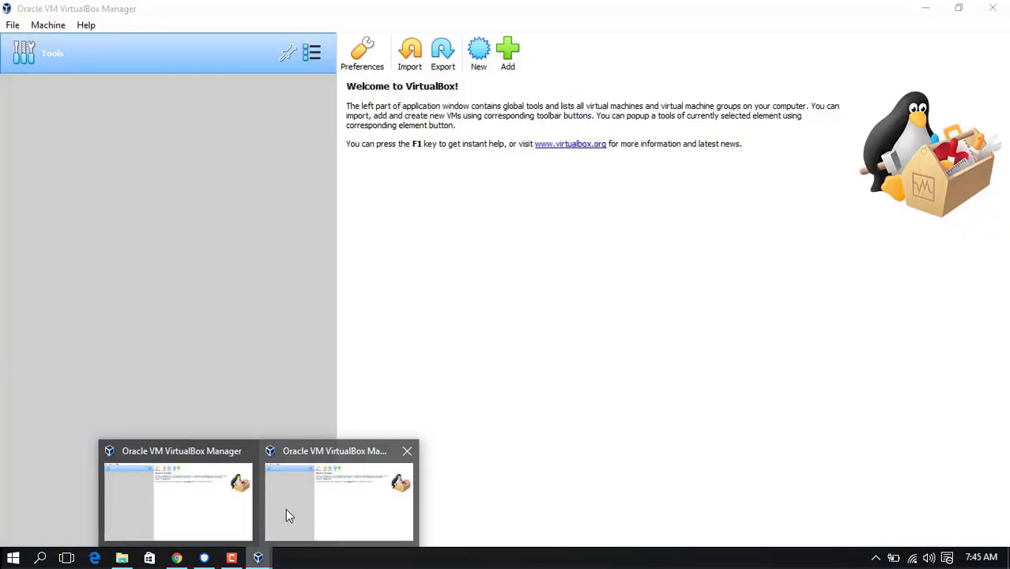
{"action": "left_click", "coordinate": [407, 450]}
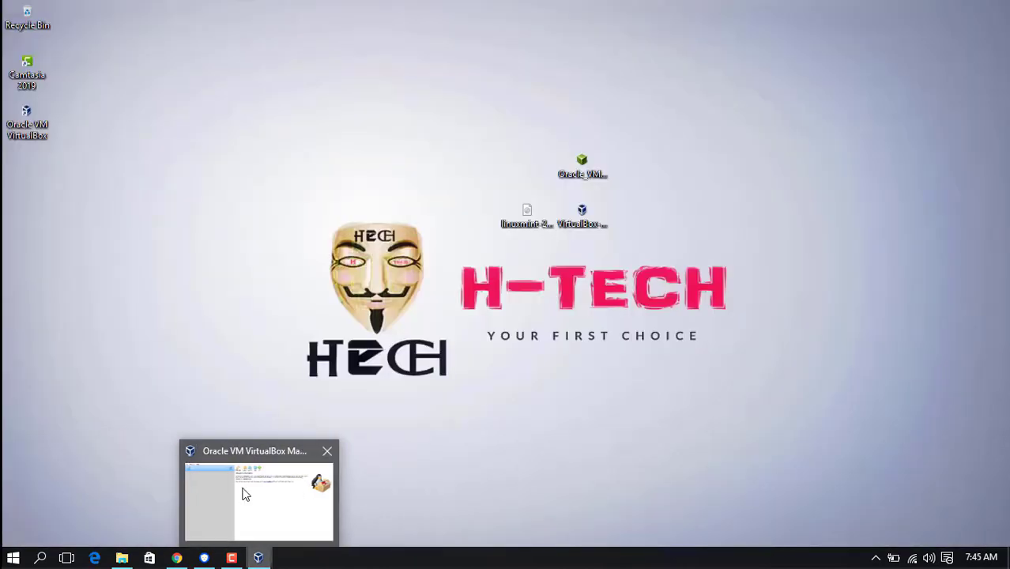
{"action": "left_click", "coordinate": [252, 506]}
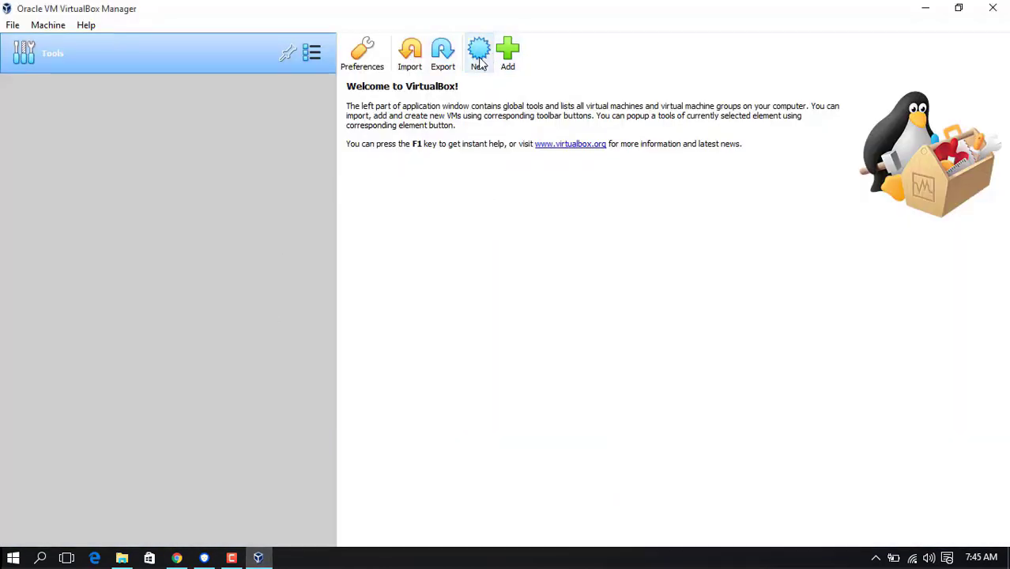
Step: Define a new machine named H-Tech as Linux, Ubuntu (64-bit), and continue to memory size
{"action": "left_click", "coordinate": [480, 54]}
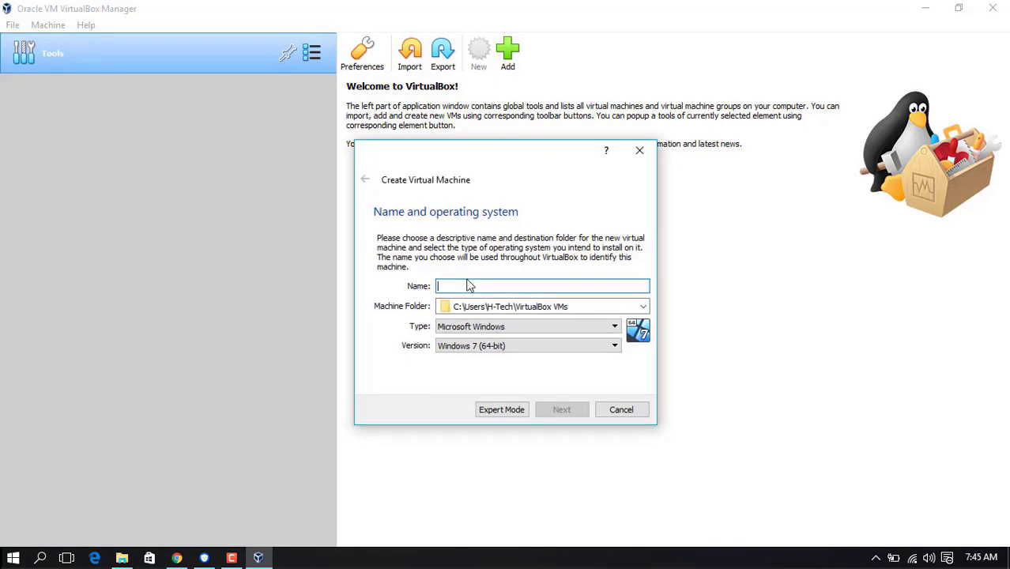
{"action": "type", "text": "h"}
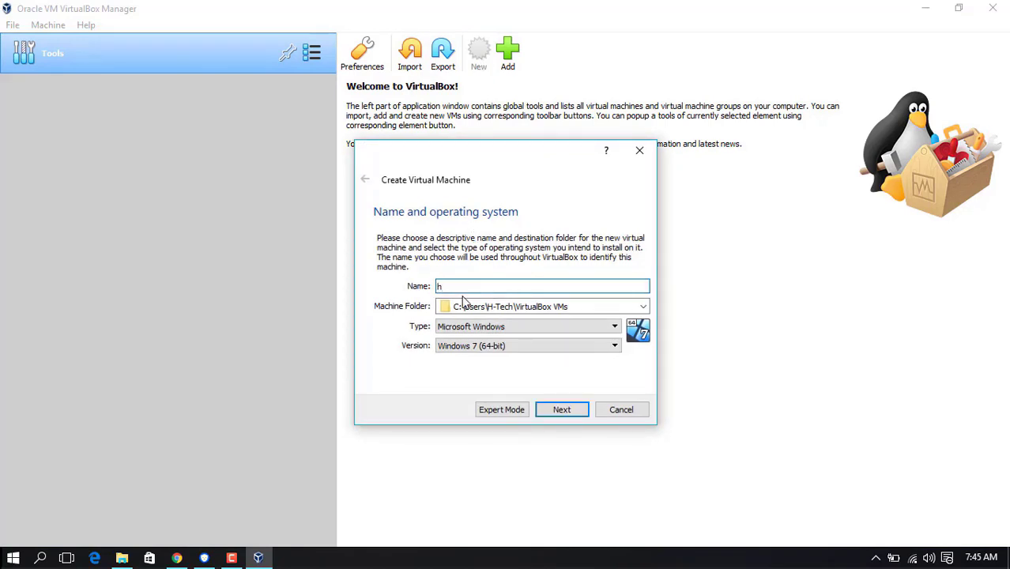
{"action": "key", "text": "BackSpace"}
{"action": "type", "text": "H-Tech"}
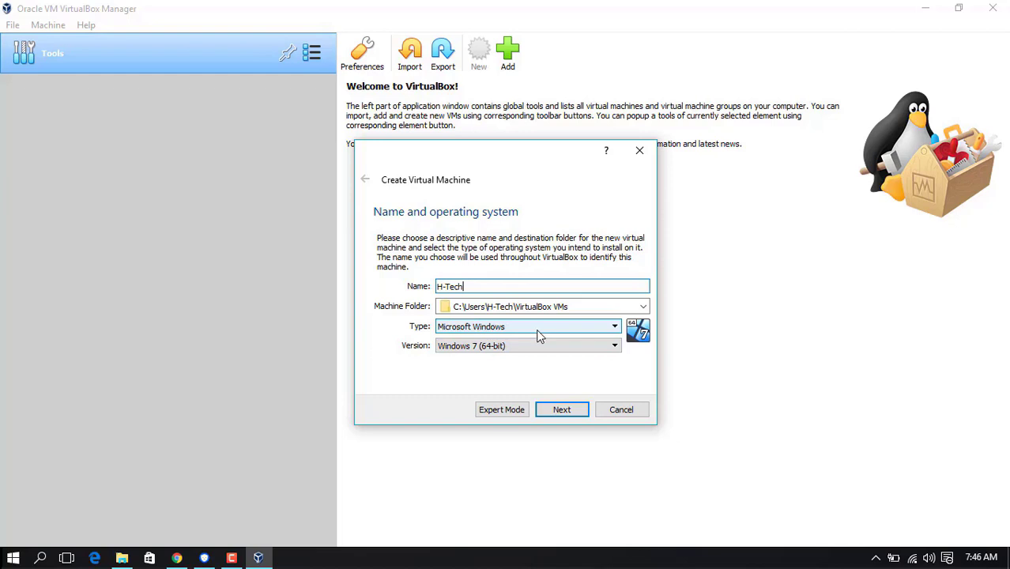
{"action": "left_click", "coordinate": [537, 328]}
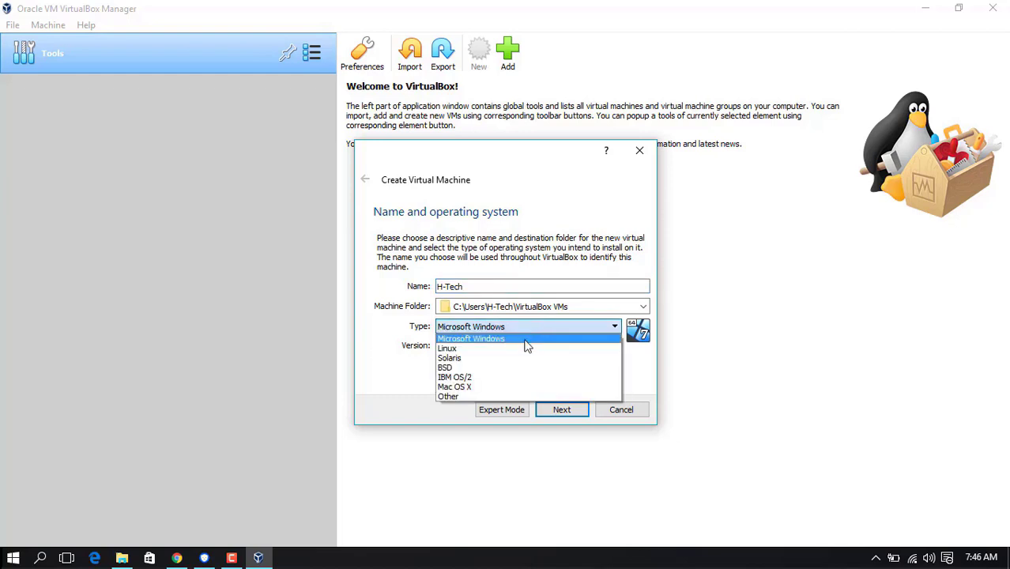
{"action": "left_click", "coordinate": [517, 349]}
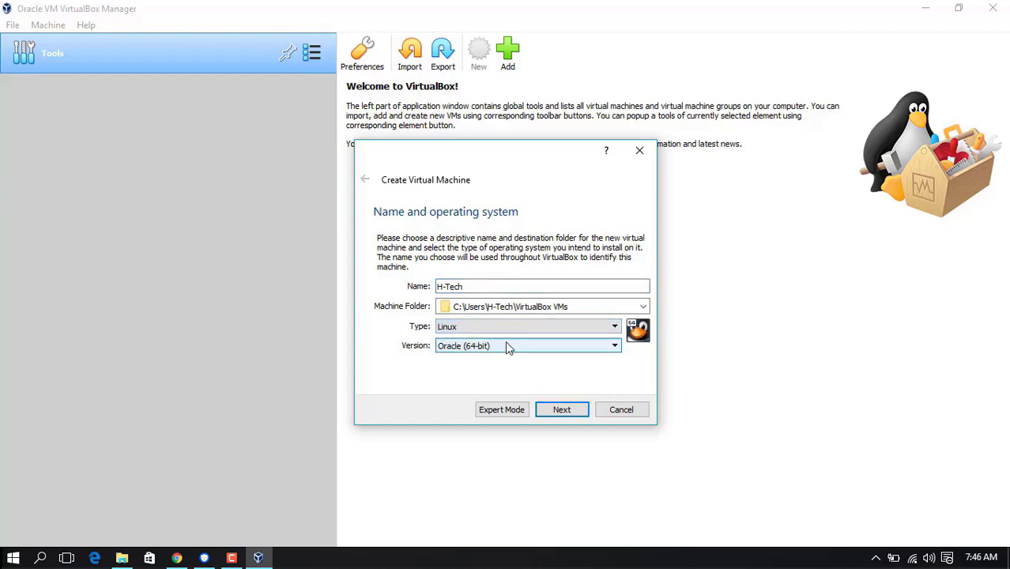
{"action": "left_click", "coordinate": [508, 346]}
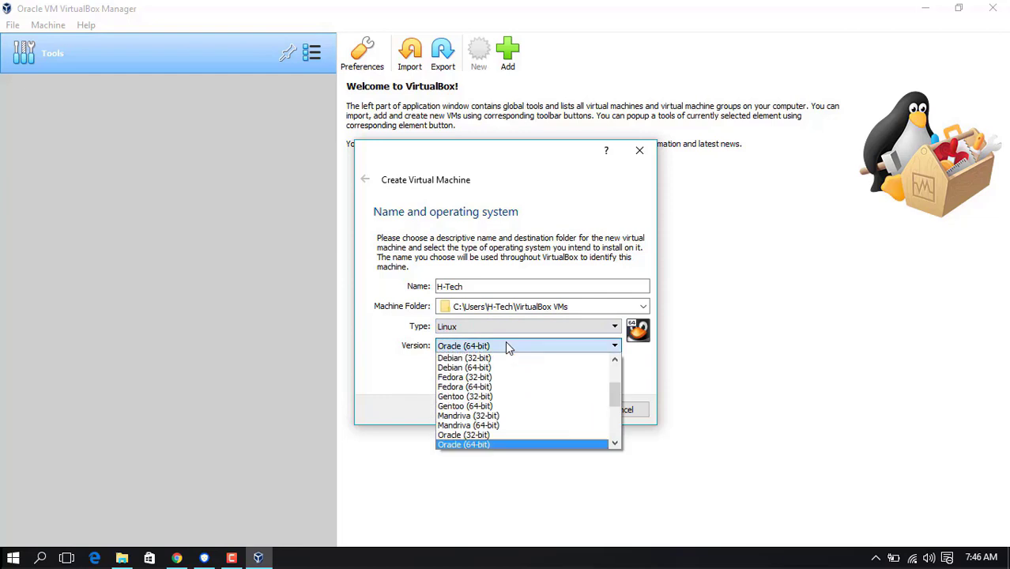
{"action": "left_click_drag", "start_coordinate": [614, 395], "coordinate": [617, 428]}
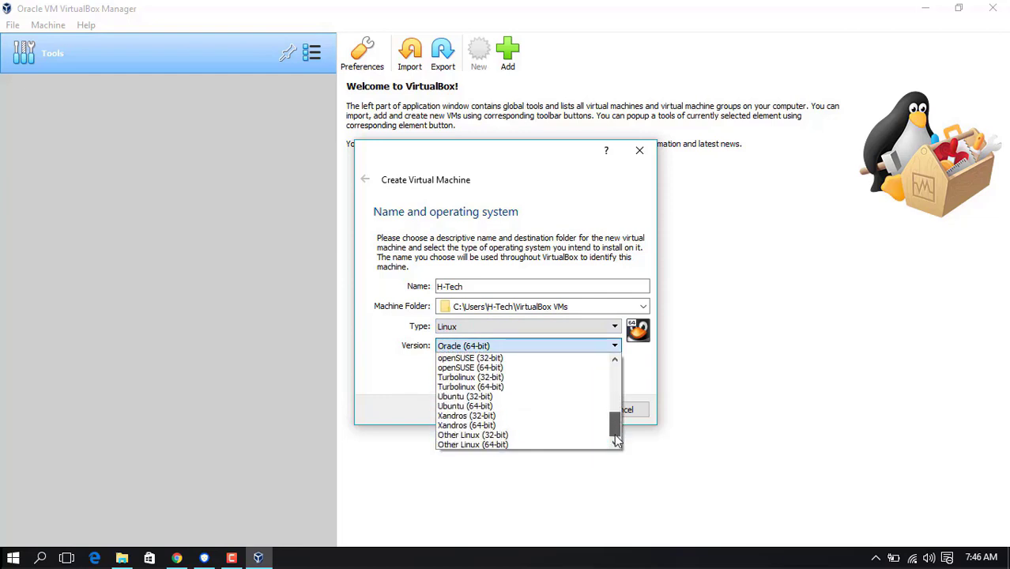
{"action": "left_click", "coordinate": [562, 408]}
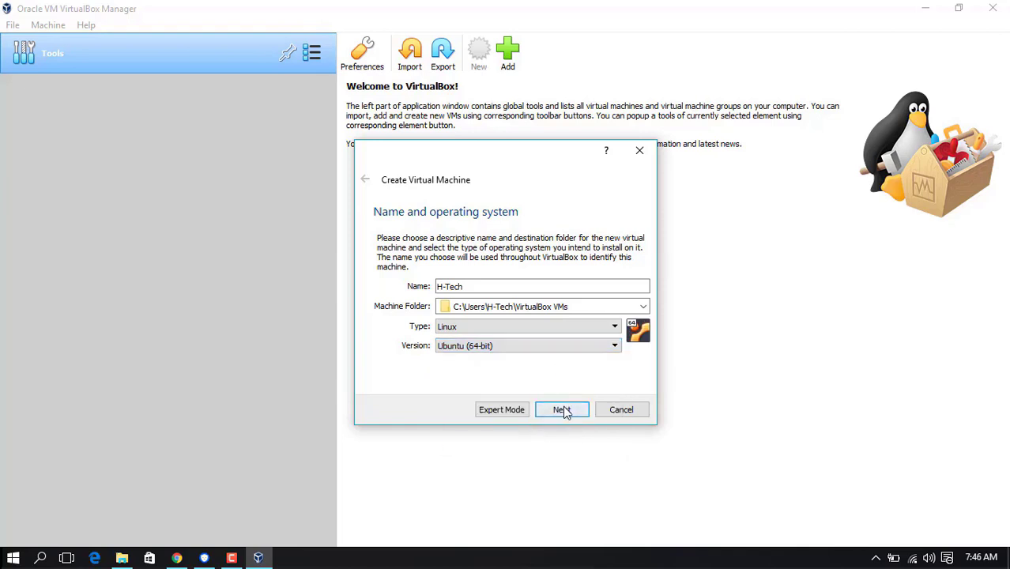
{"action": "left_click", "coordinate": [562, 410]}
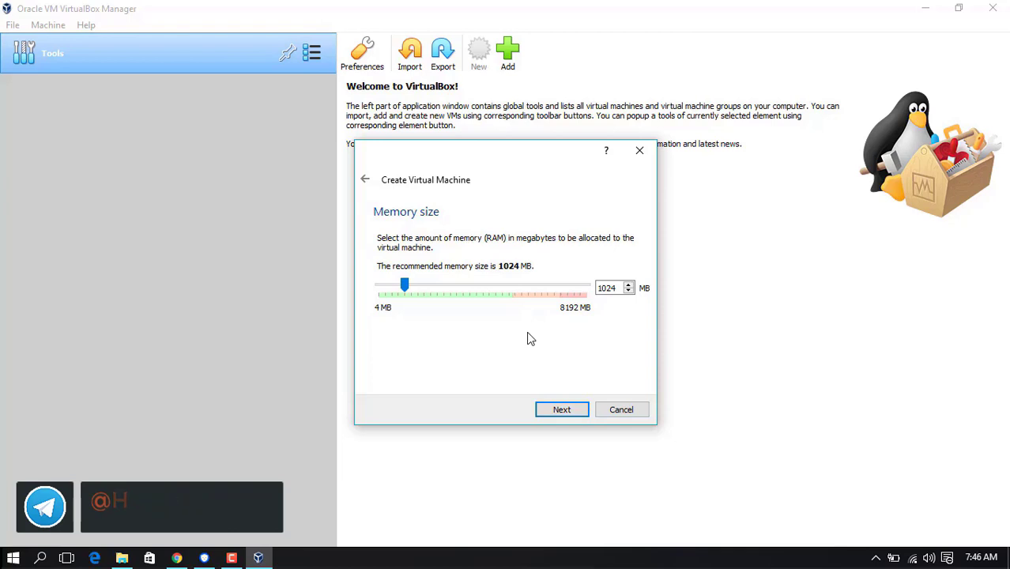
Step: Keep 1024 MB memory and create a dynamically allocated VDI disk of 20 GB
{"action": "left_click", "coordinate": [562, 411]}
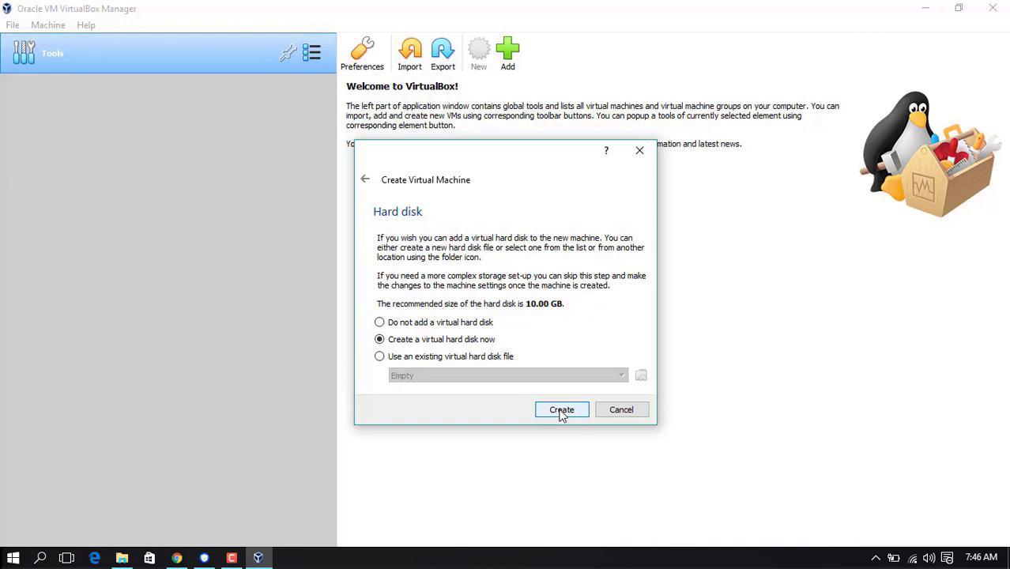
{"action": "left_click", "coordinate": [561, 411]}
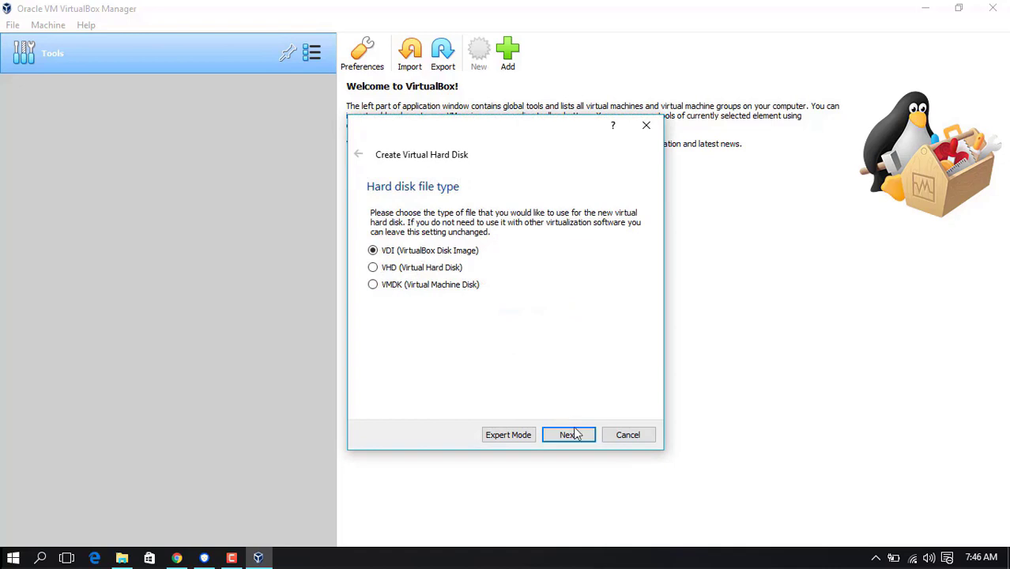
{"action": "left_click", "coordinate": [569, 435]}
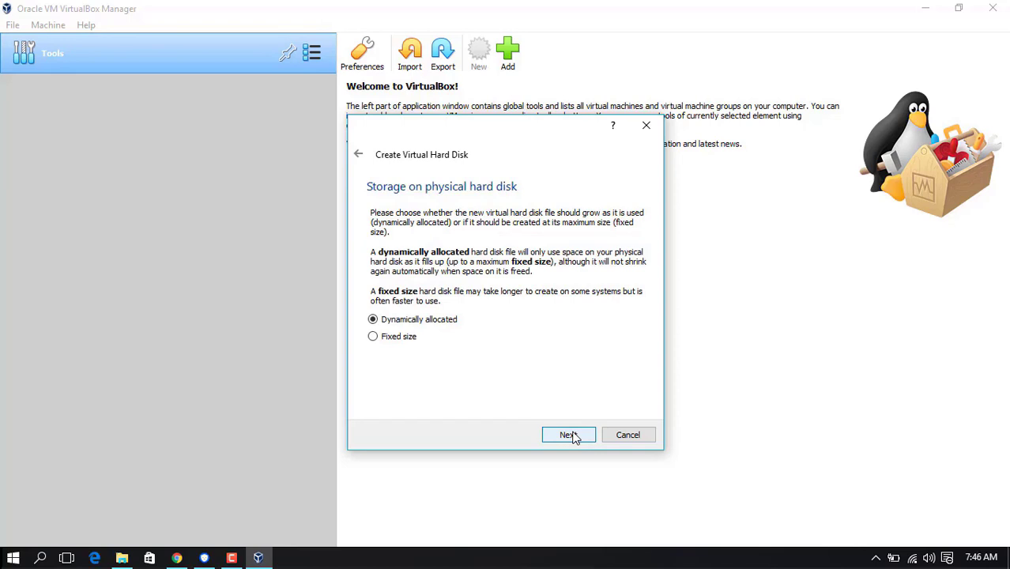
{"action": "left_click", "coordinate": [568, 435]}
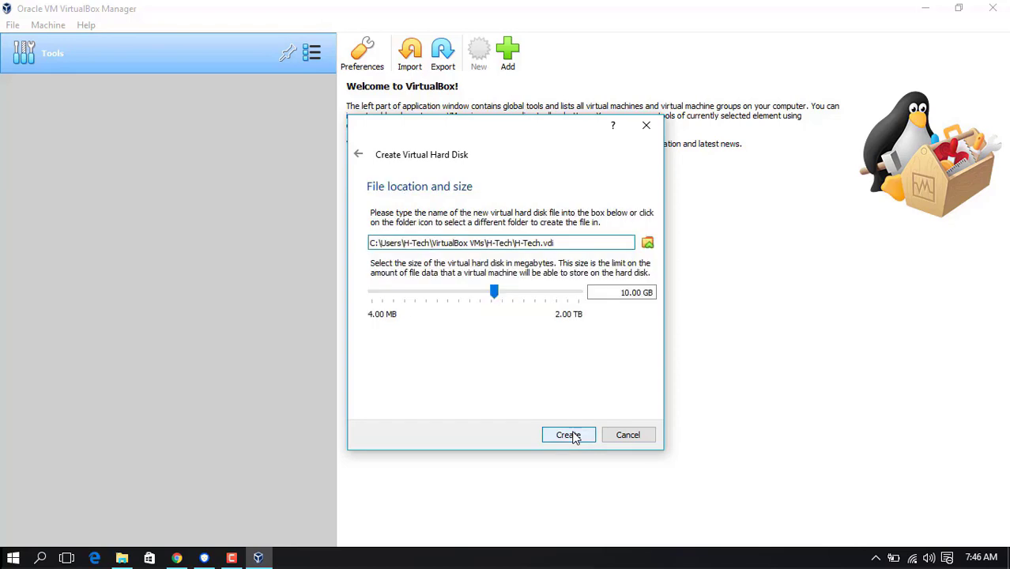
{"action": "left_click", "coordinate": [623, 293]}
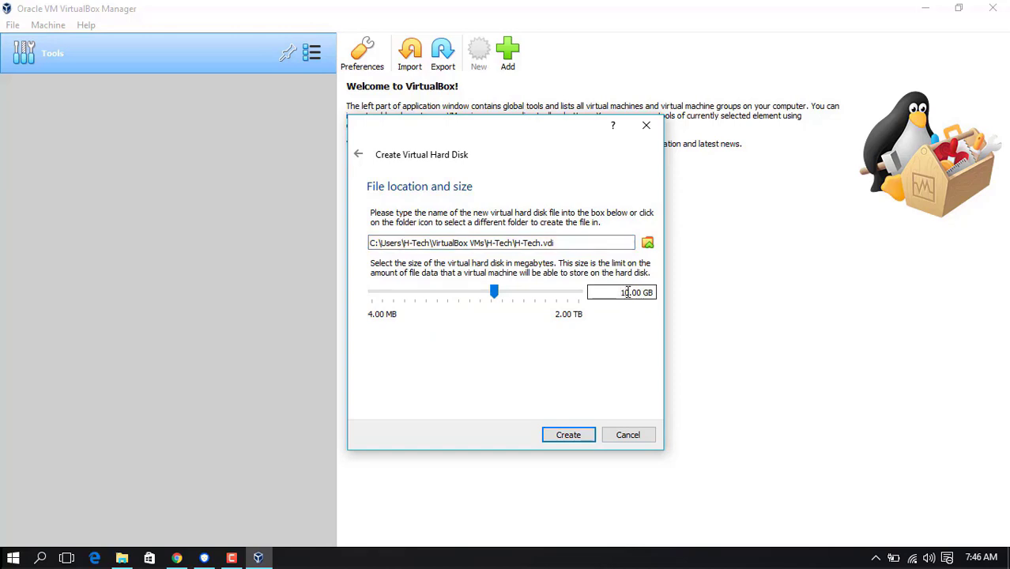
{"action": "key", "text": "BackSpace"}
{"action": "key", "text": "BackSpace"}
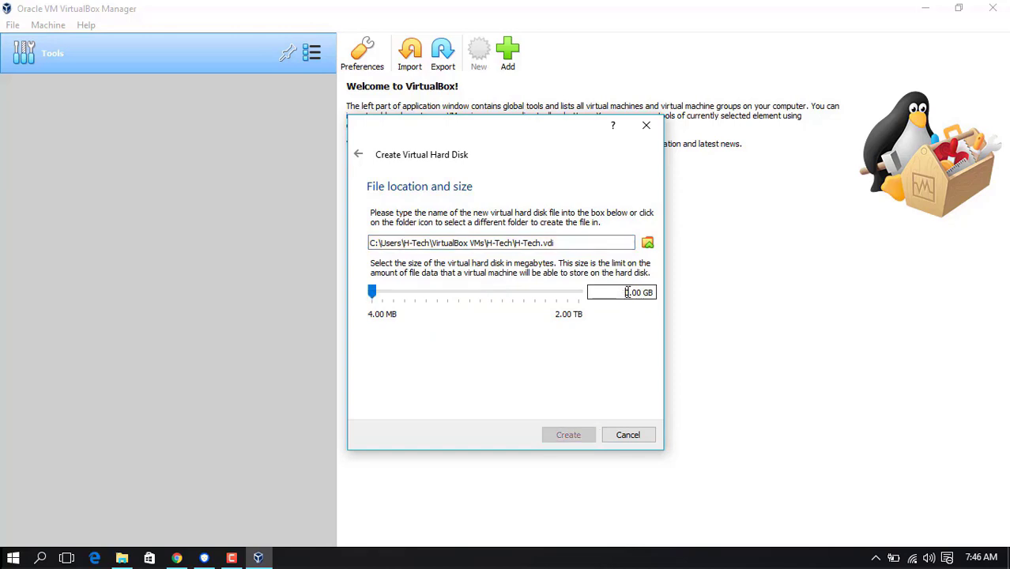
{"action": "type", "text": "20"}
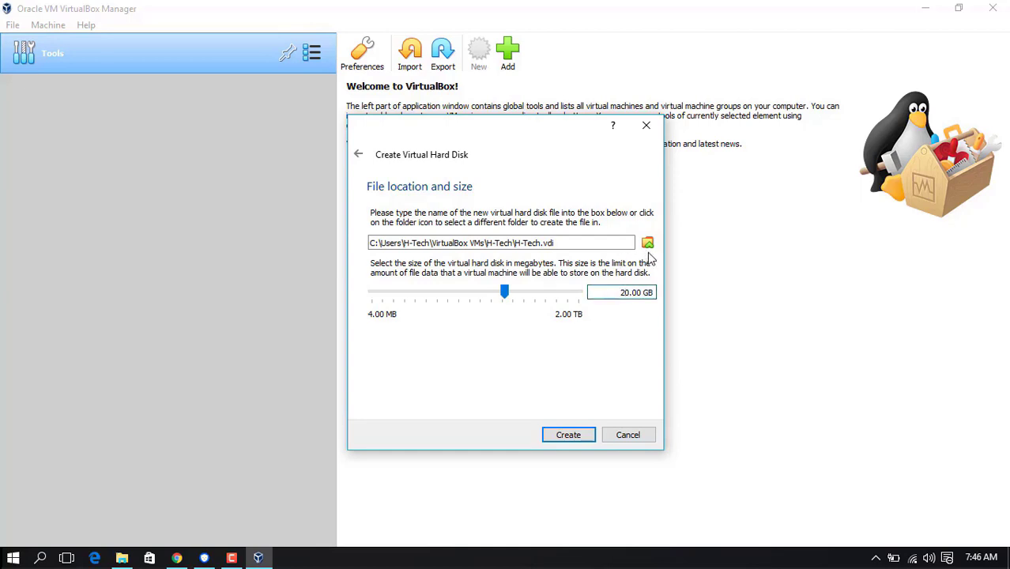
{"action": "left_click", "coordinate": [377, 242]}
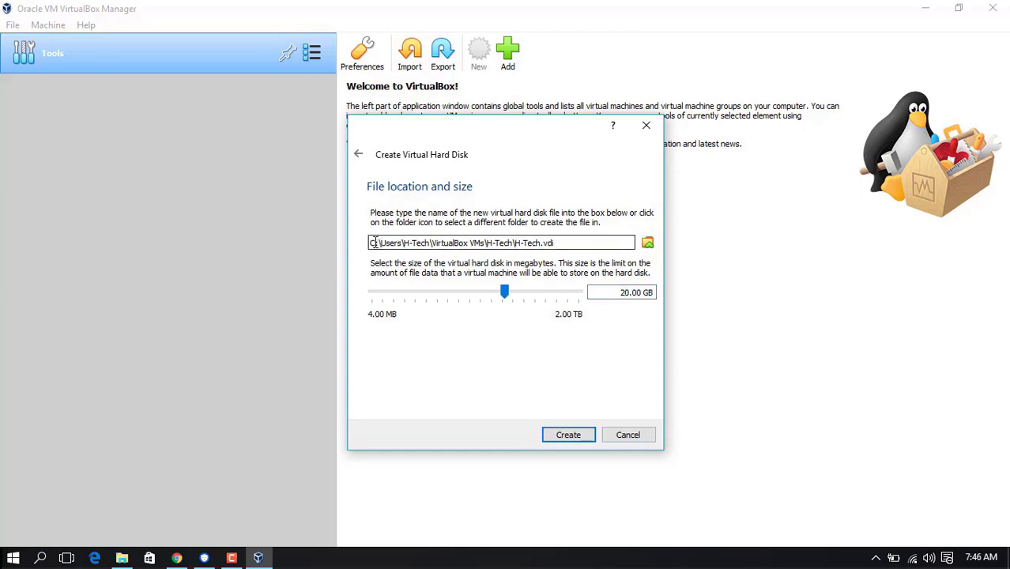
{"action": "left_click_drag", "start_coordinate": [377, 242], "coordinate": [360, 242]}
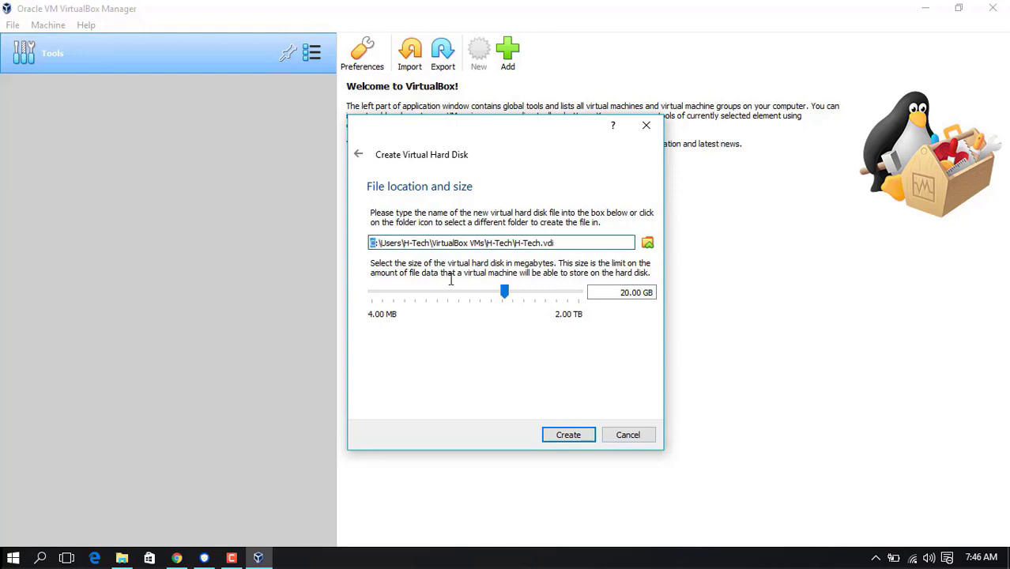
{"action": "left_click", "coordinate": [573, 437]}
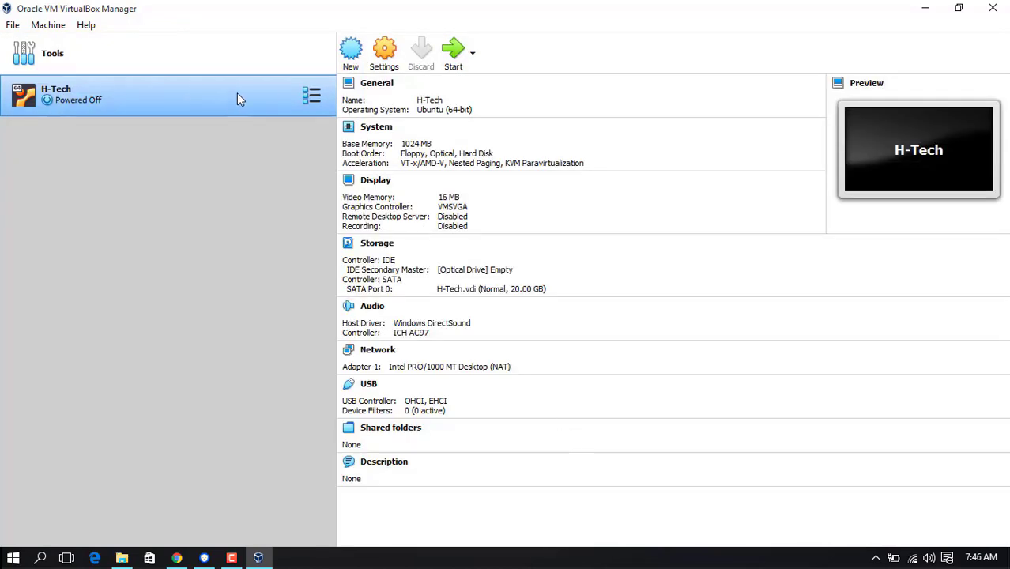
Step: Set H-Tech's Shared Clipboard and Drag'n'Drop to Bidirectional under General > Advanced
{"action": "left_click", "coordinate": [385, 69]}
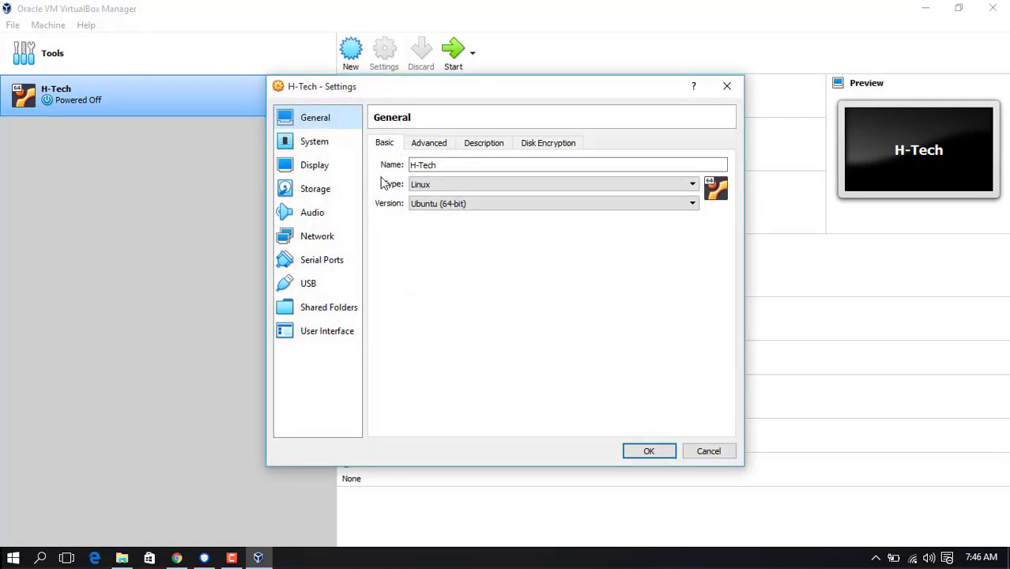
{"action": "left_click", "coordinate": [419, 150]}
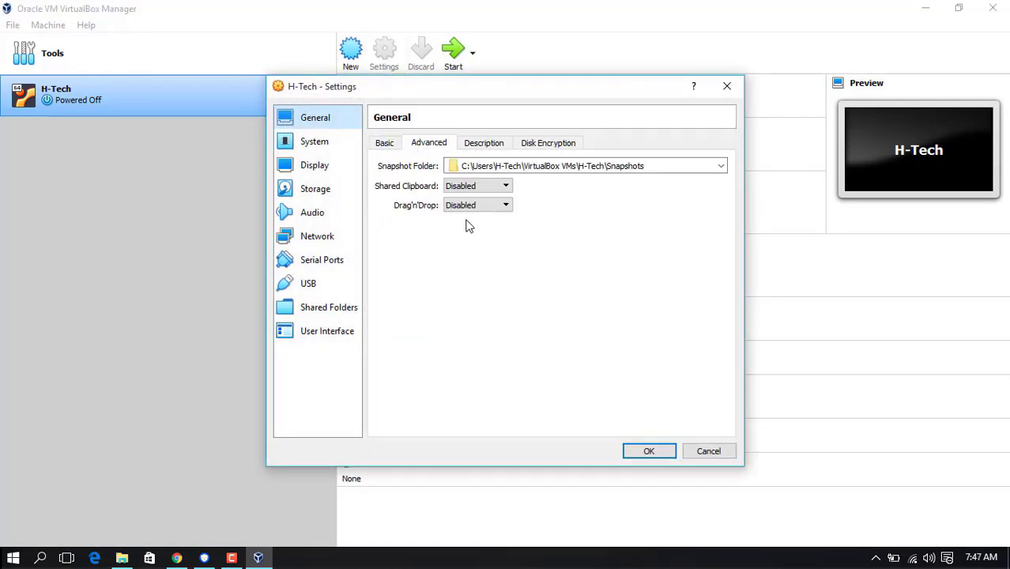
{"action": "left_click", "coordinate": [504, 187]}
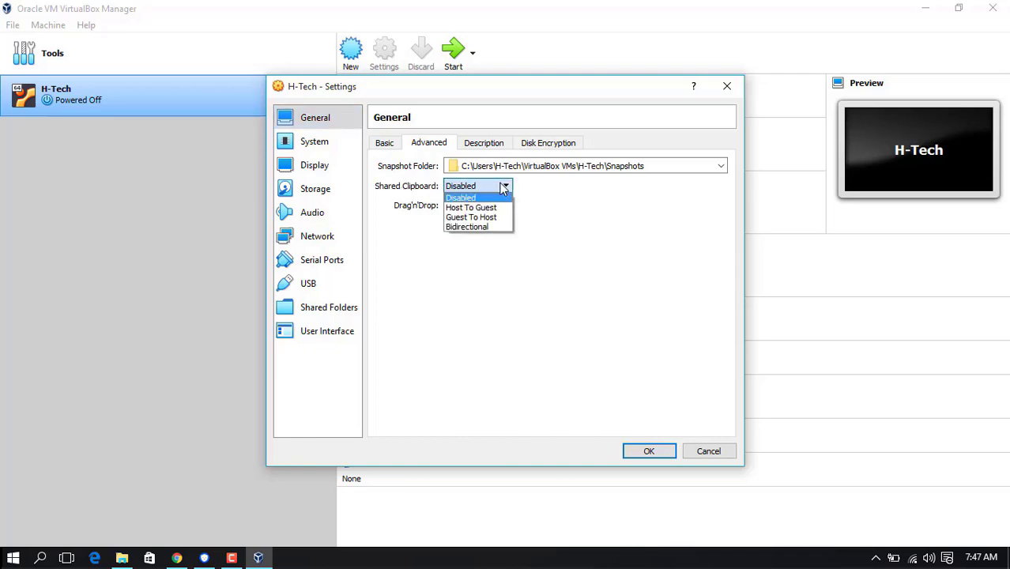
{"action": "left_click", "coordinate": [480, 226]}
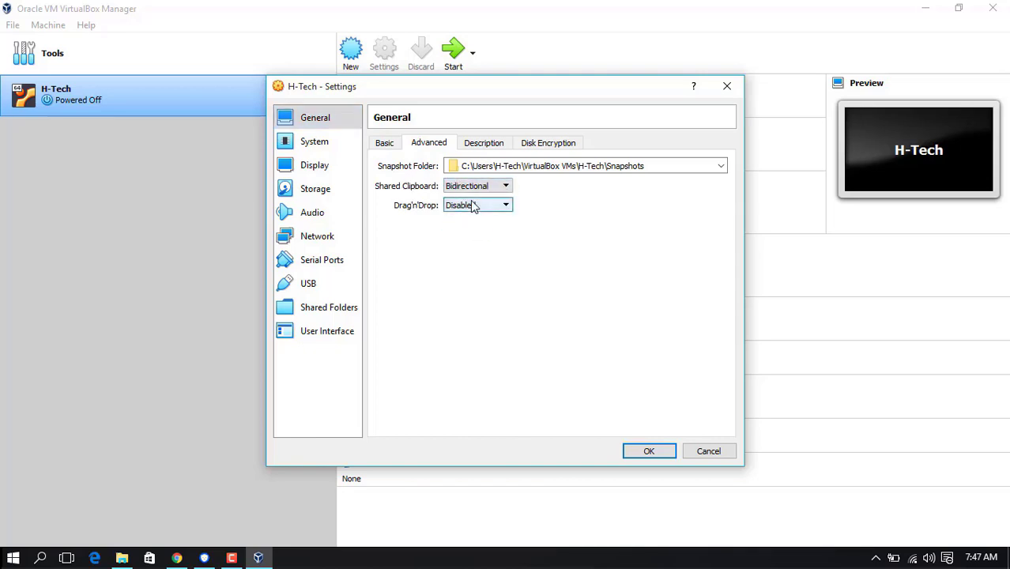
{"action": "left_click", "coordinate": [475, 204]}
{"action": "left_click", "coordinate": [466, 246]}
Step: Give the display 128 MB video memory with 3D acceleration and save the settings
{"action": "left_click", "coordinate": [342, 143]}
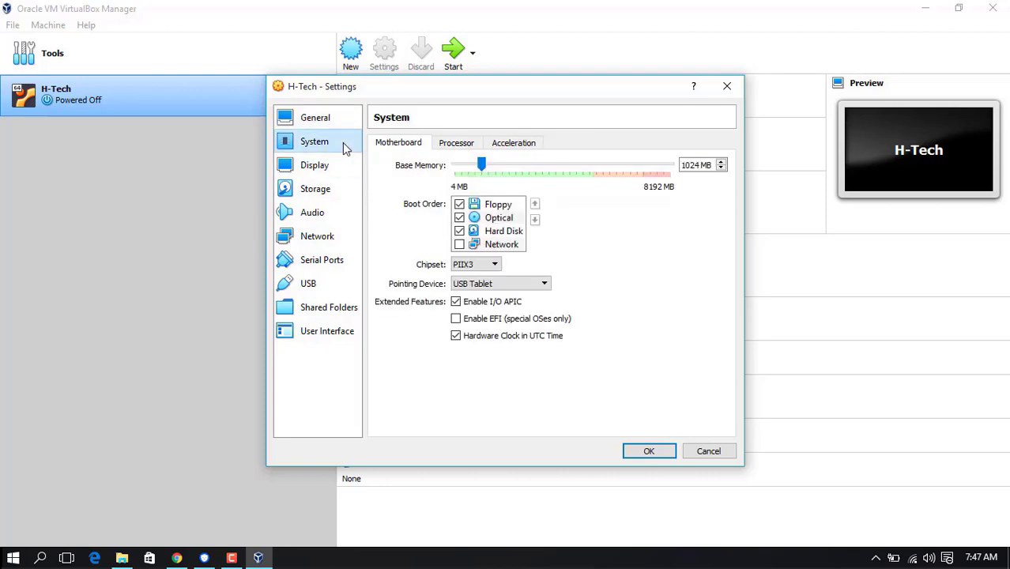
{"action": "left_click", "coordinate": [452, 145]}
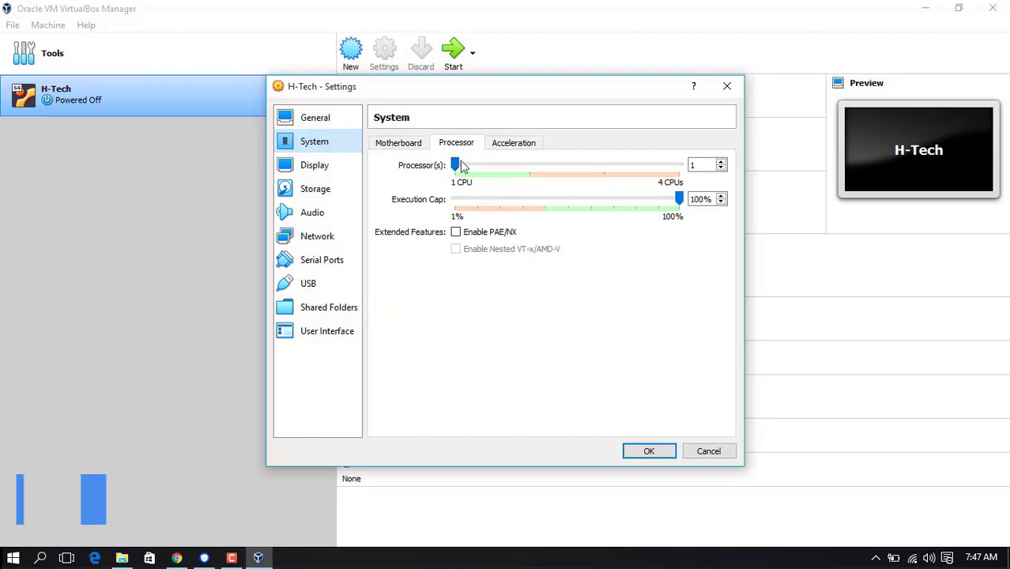
{"action": "left_click", "coordinate": [323, 173]}
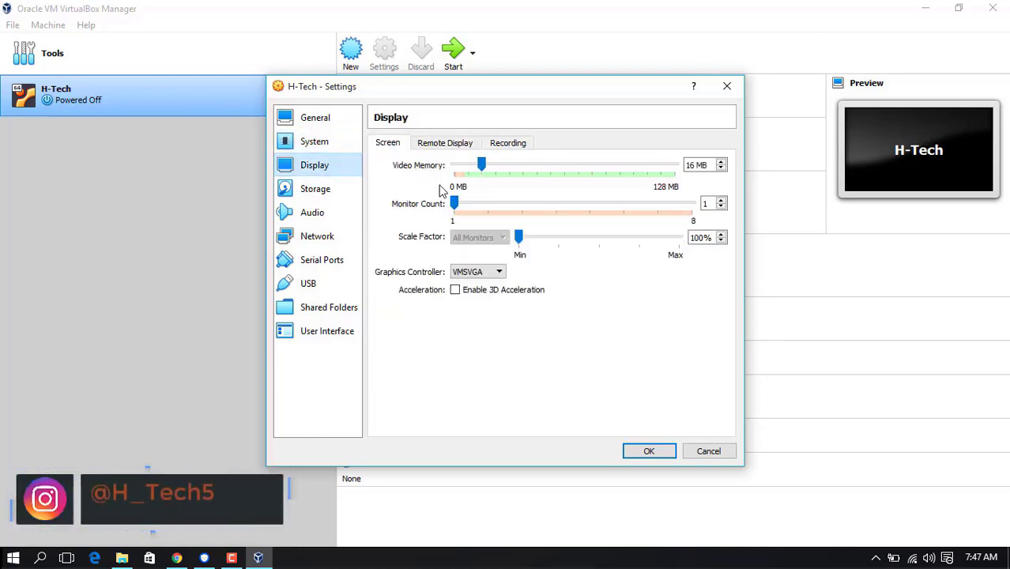
{"action": "left_click_drag", "start_coordinate": [483, 168], "coordinate": [690, 174]}
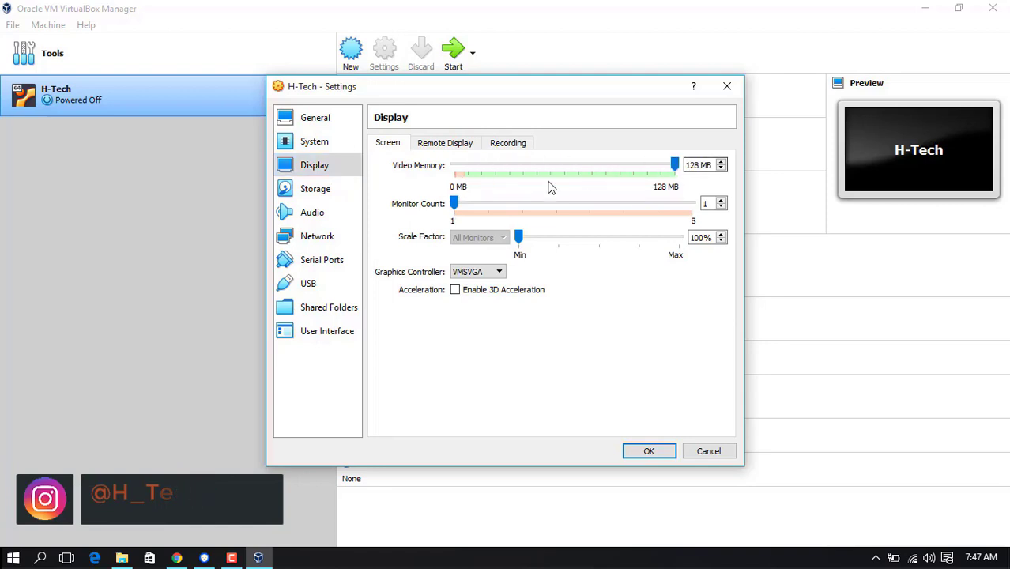
{"action": "left_click", "coordinate": [455, 291]}
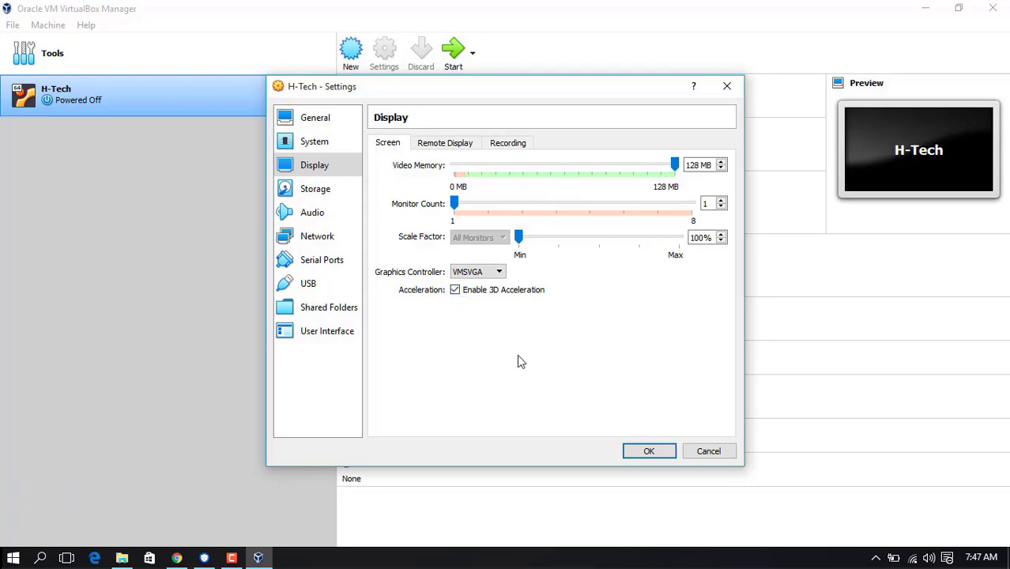
{"action": "left_click", "coordinate": [649, 451]}
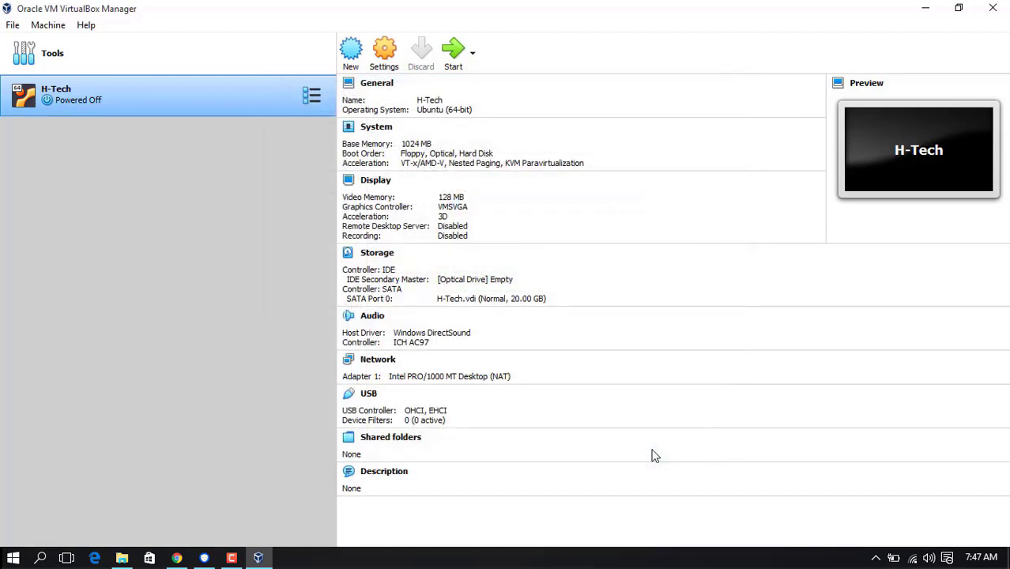
{"action": "left_click", "coordinate": [456, 66]}
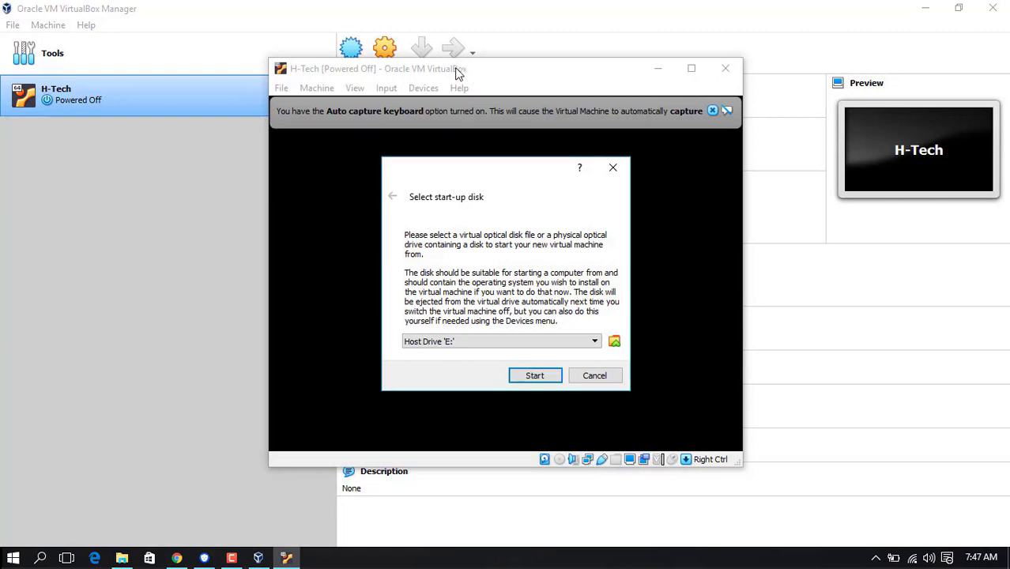
Step: Add linuxmint-20-cinnamon-64bit.iso from the Desktop and choose it as H-Tech's start-up disk
{"action": "left_click", "coordinate": [614, 341]}
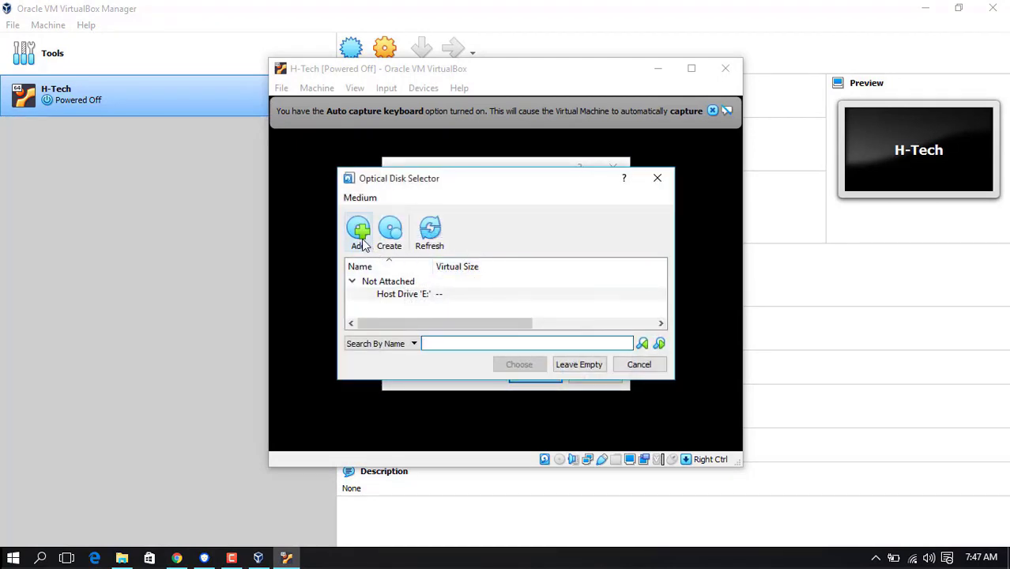
{"action": "left_click", "coordinate": [360, 235]}
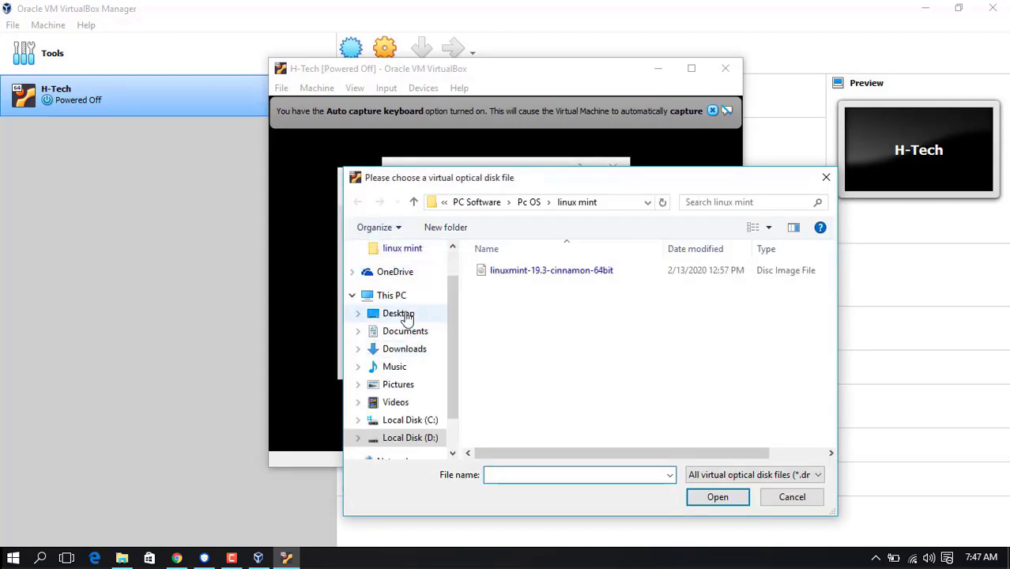
{"action": "left_click", "coordinate": [399, 314]}
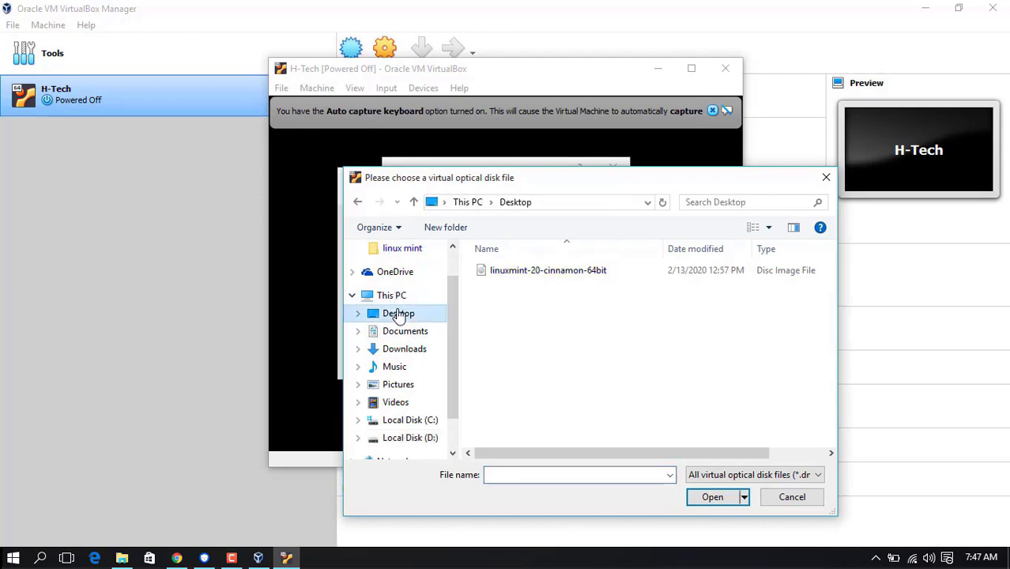
{"action": "left_click", "coordinate": [530, 273]}
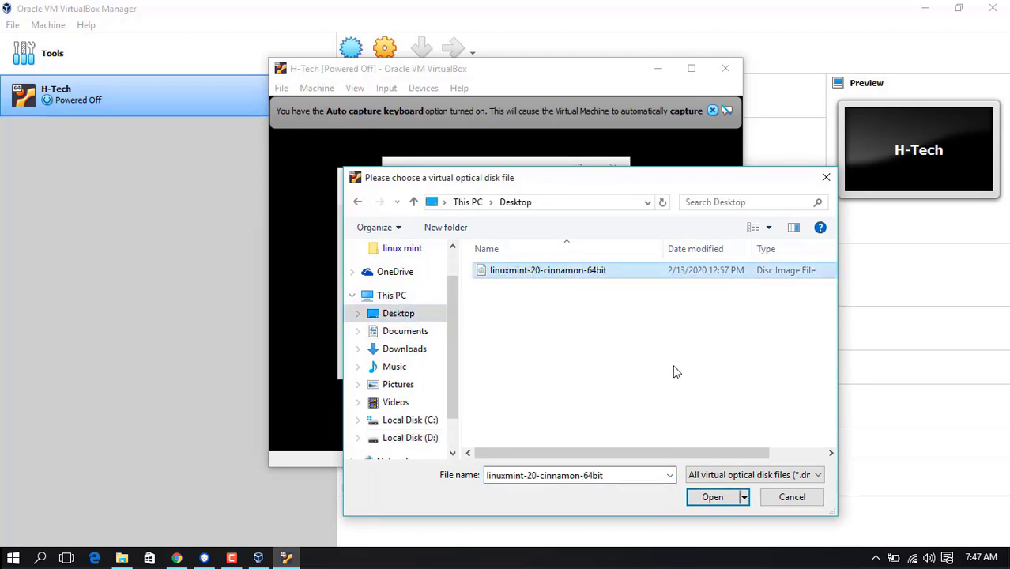
{"action": "left_click", "coordinate": [716, 498]}
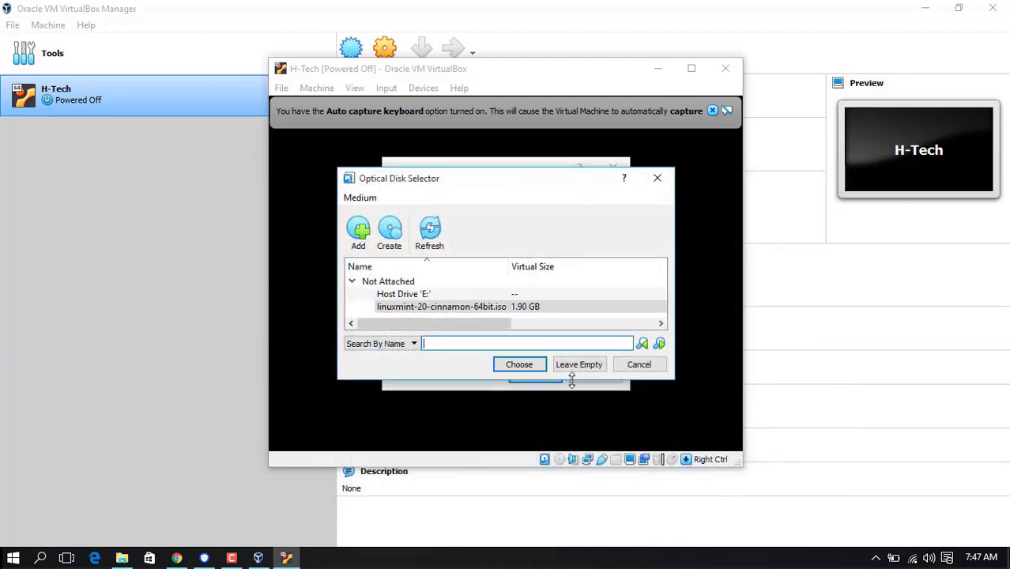
{"action": "left_click", "coordinate": [520, 364]}
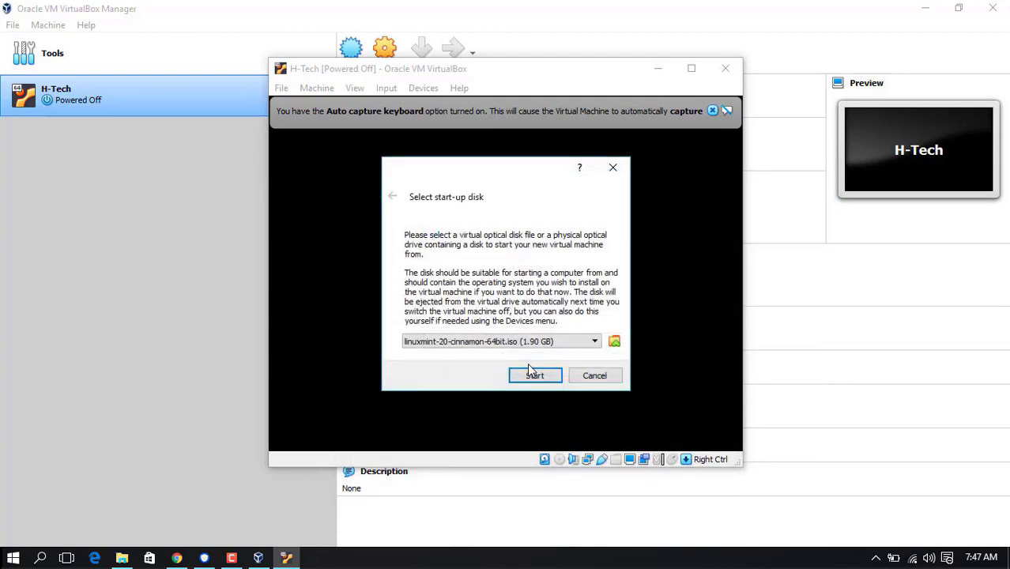
Step: Boot H-Tech from the Mint ISO into the live desktop and dismiss the keyboard and mouse notices
{"action": "left_click", "coordinate": [535, 376]}
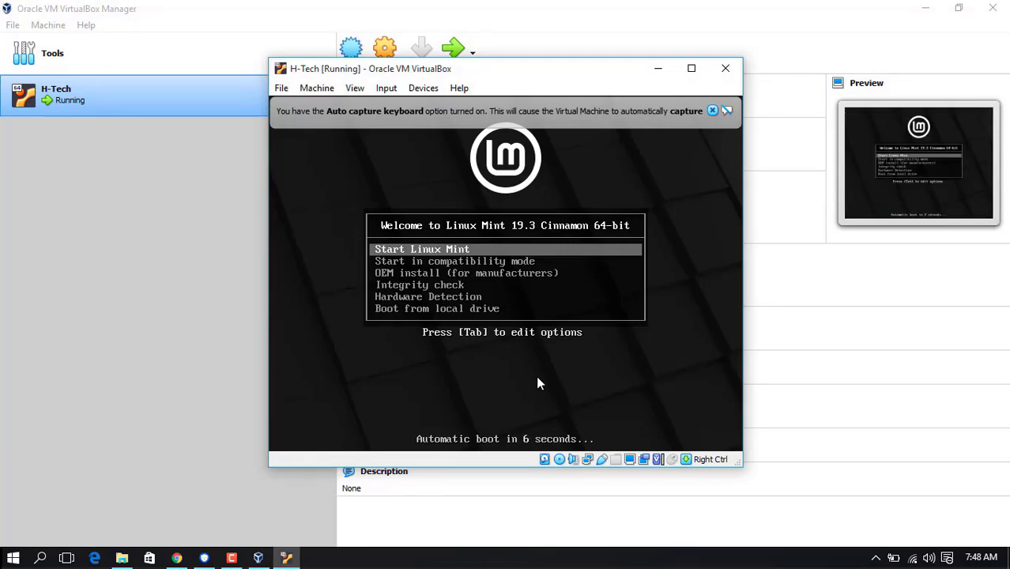
{"action": "key", "text": "Return"}
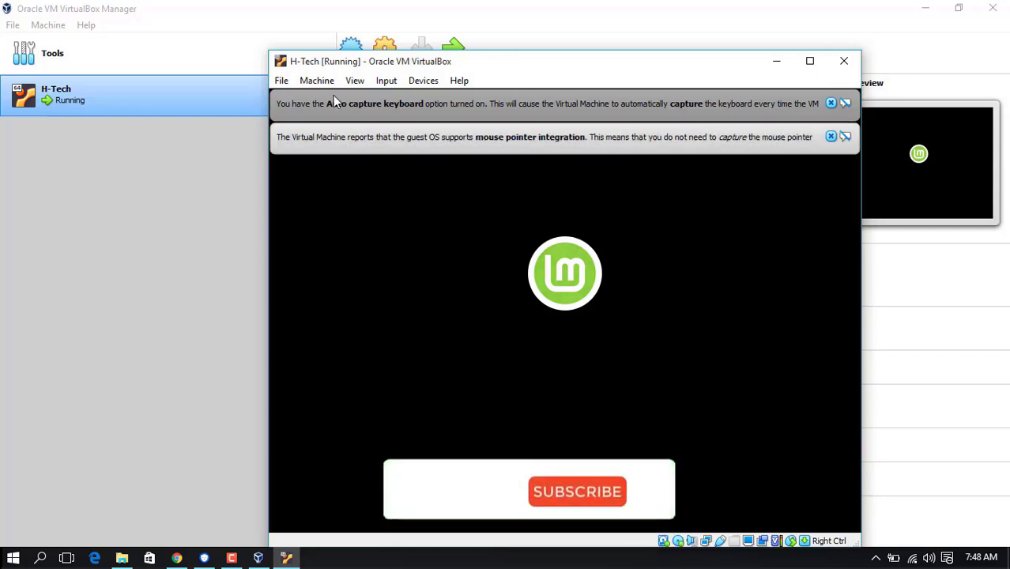
{"action": "left_click", "coordinate": [830, 104]}
{"action": "left_click", "coordinate": [831, 103]}
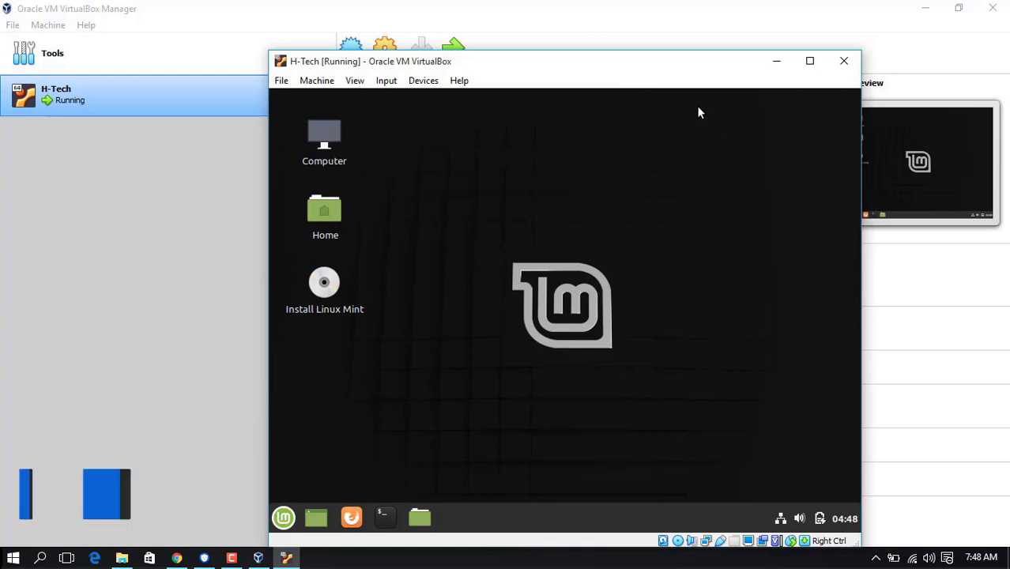
Step: Maximize the VM window and set Mint's Display resolution to 1360 x 768 (16:9), keeping the configuration
{"action": "left_click", "coordinate": [809, 62]}
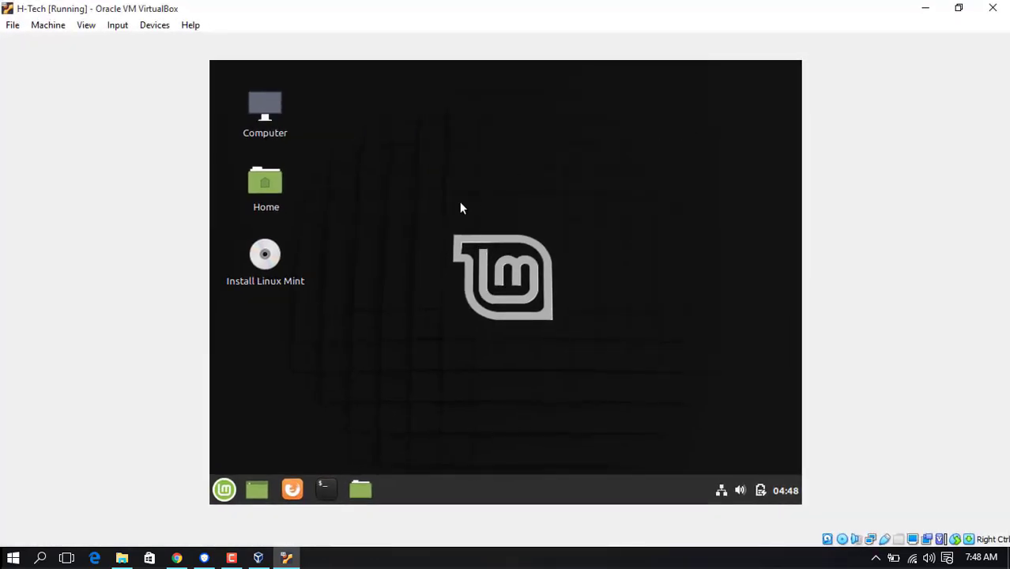
{"action": "left_click", "coordinate": [225, 488]}
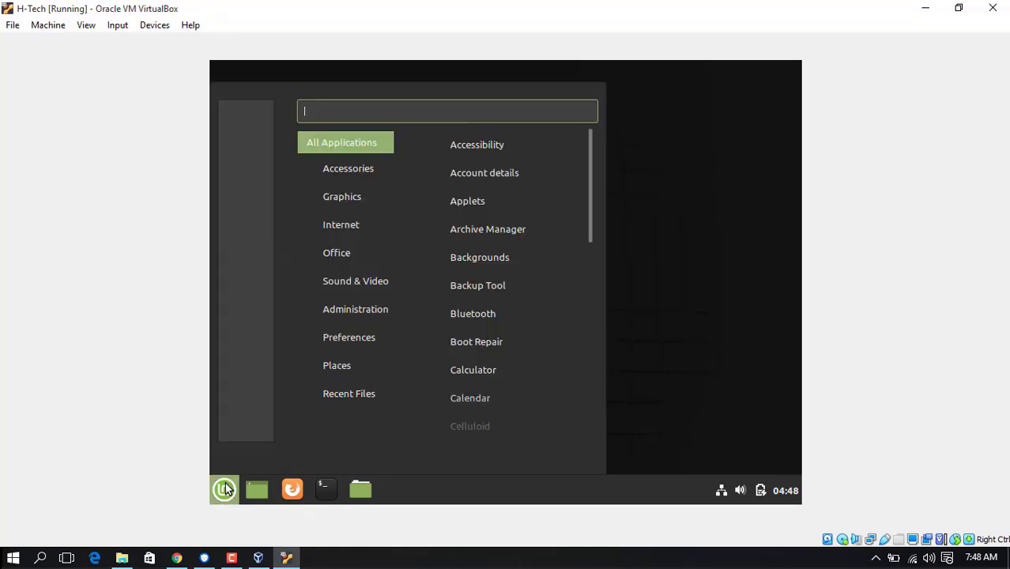
{"action": "type", "text": "dis"}
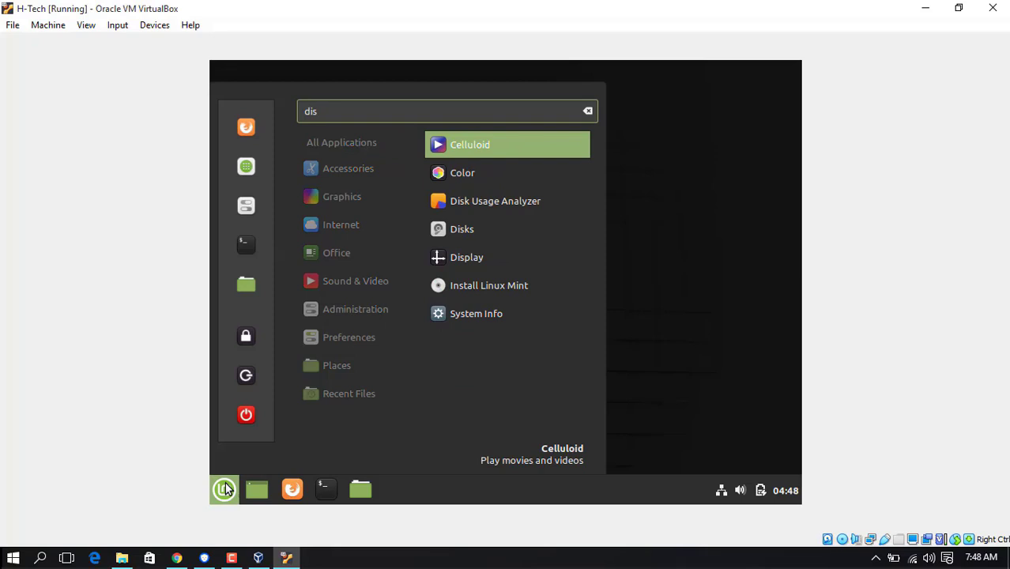
{"action": "left_click", "coordinate": [456, 260]}
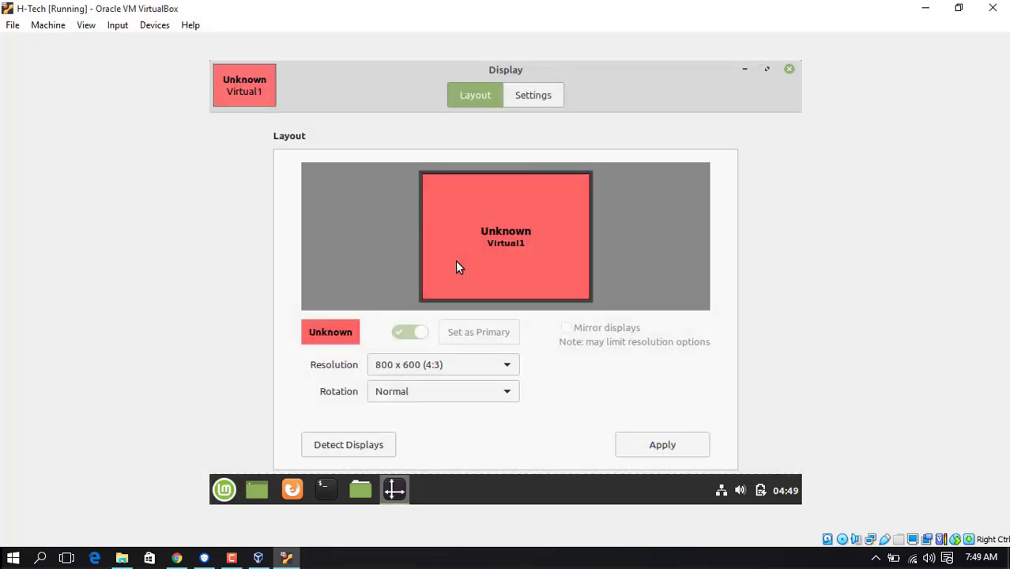
{"action": "left_click", "coordinate": [472, 368]}
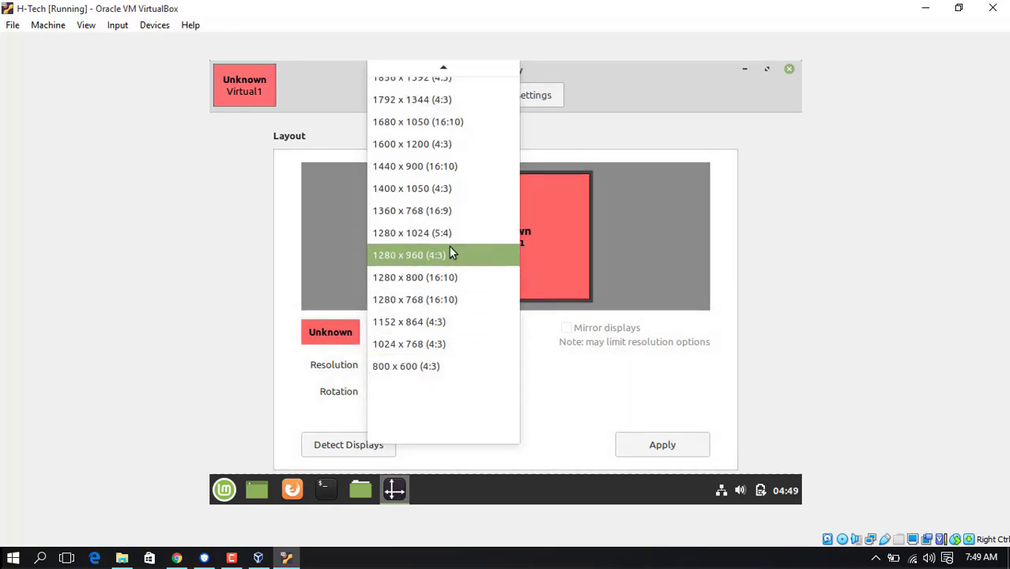
{"action": "left_click", "coordinate": [444, 212]}
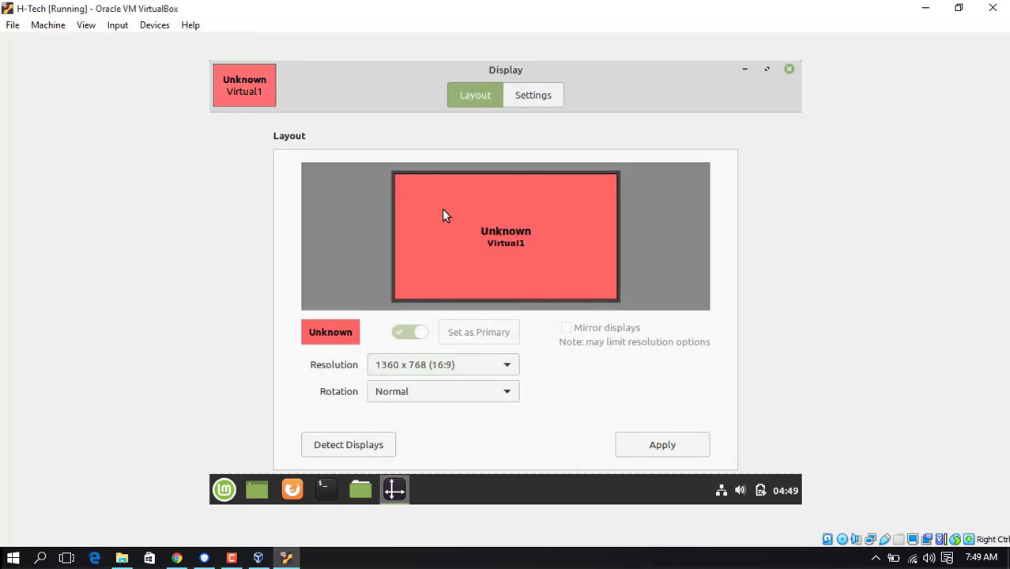
{"action": "left_click", "coordinate": [639, 445]}
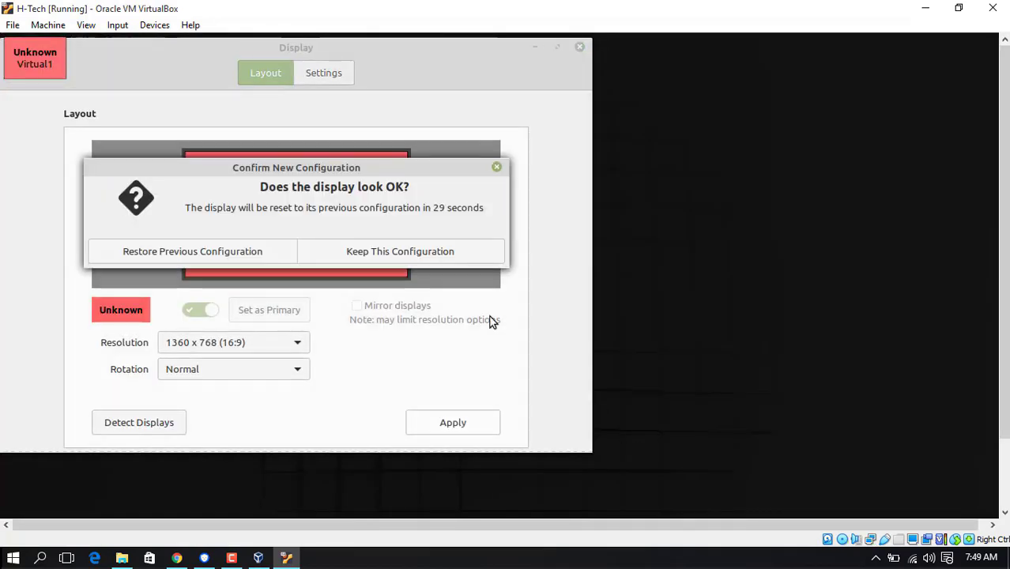
{"action": "left_click", "coordinate": [445, 255]}
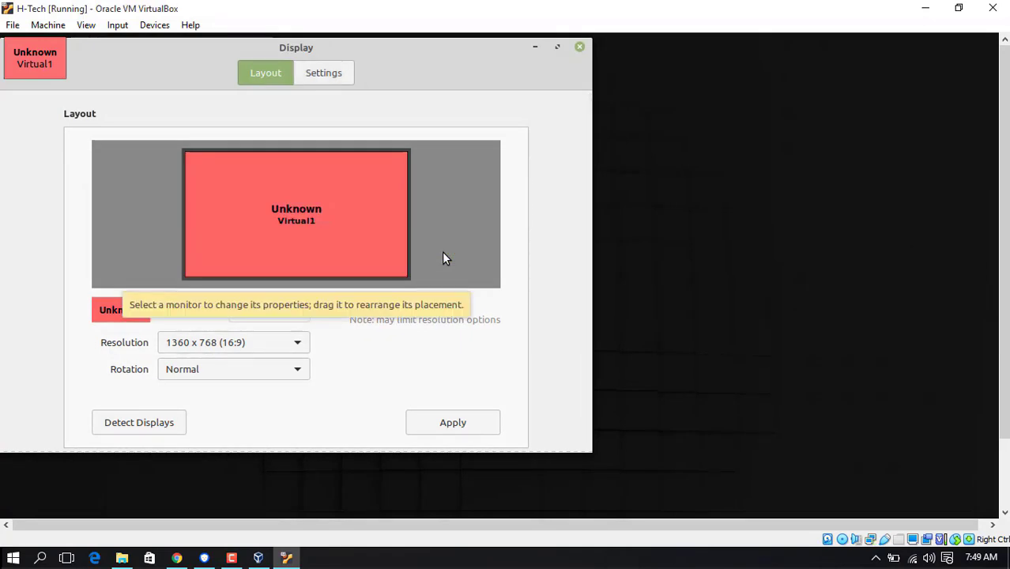
{"action": "left_click", "coordinate": [580, 49]}
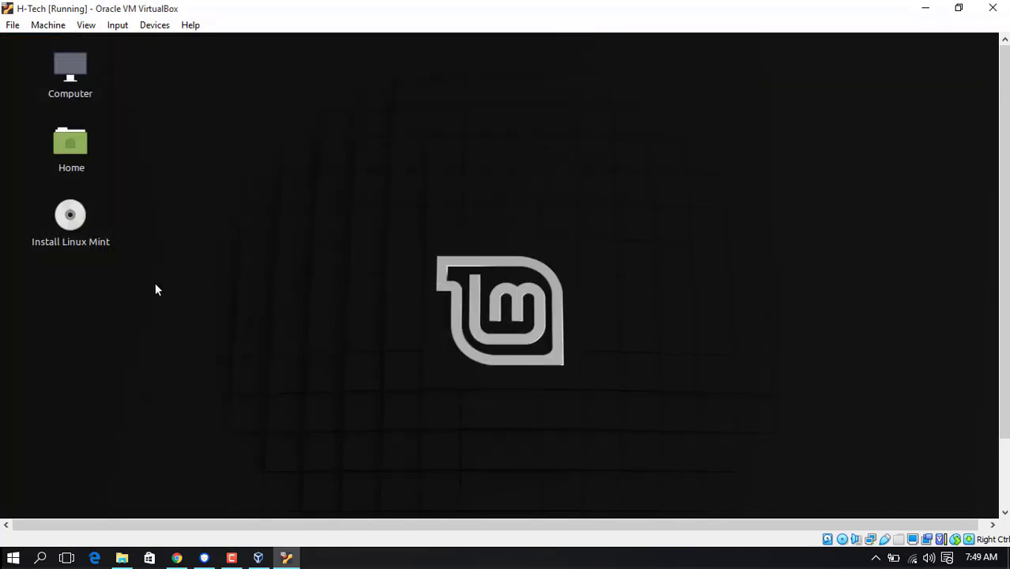
Step: Launch the Mint installer, keep English and the English (US) keyboard, and include third-party software
{"action": "double_click", "coordinate": [72, 221]}
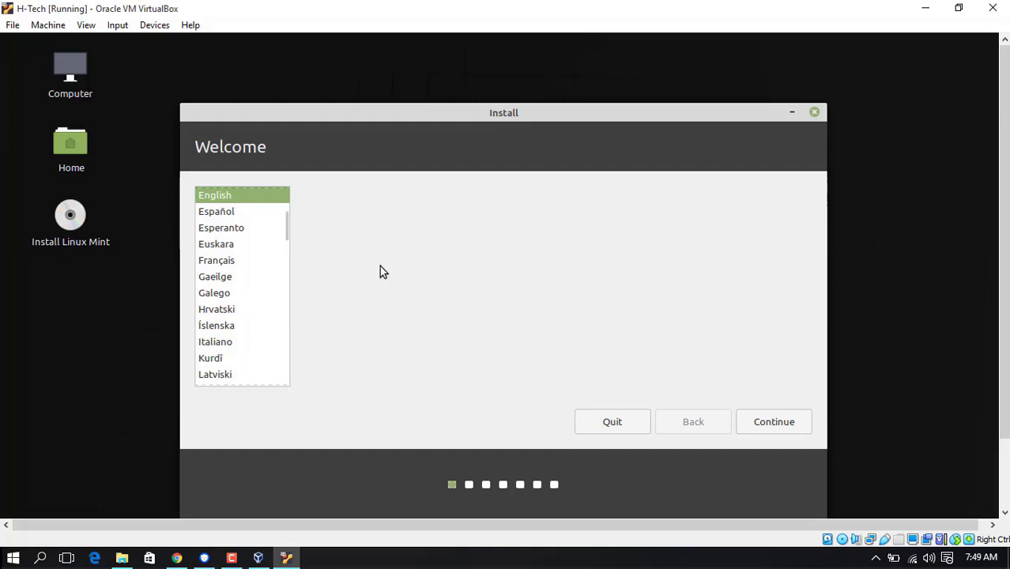
{"action": "left_click", "coordinate": [765, 421]}
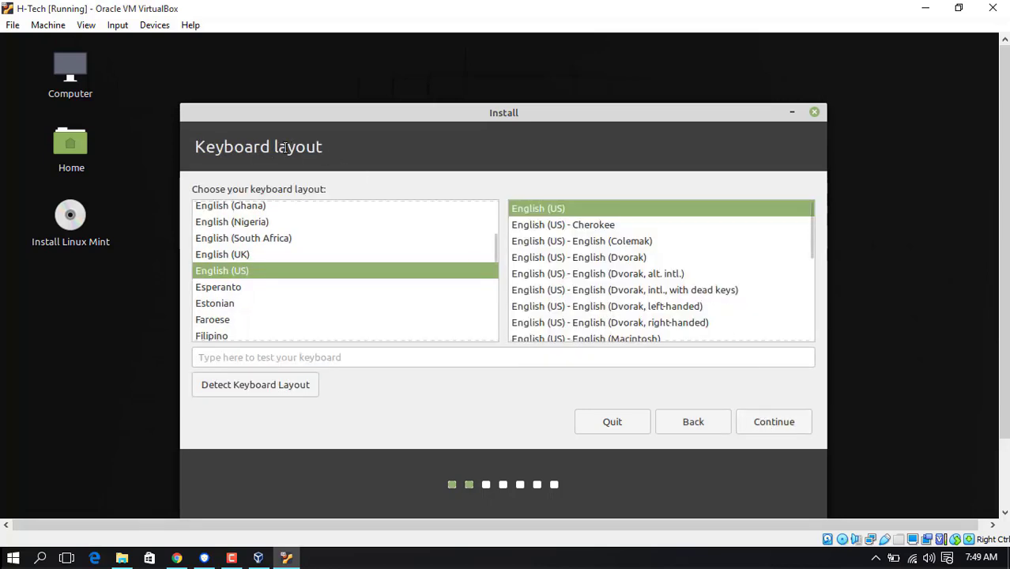
{"action": "left_click", "coordinate": [771, 423]}
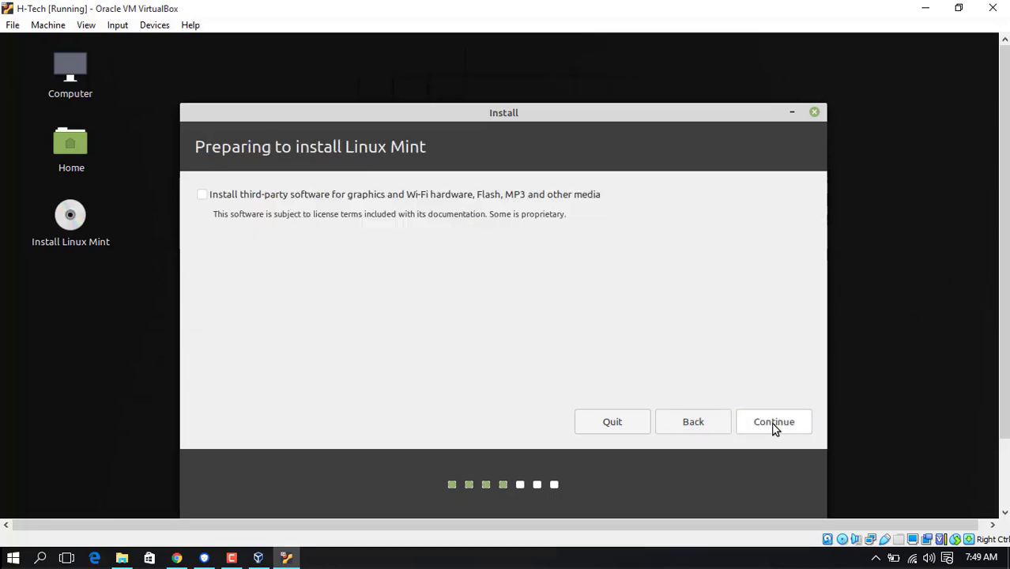
{"action": "left_click", "coordinate": [210, 199]}
{"action": "left_click", "coordinate": [772, 432]}
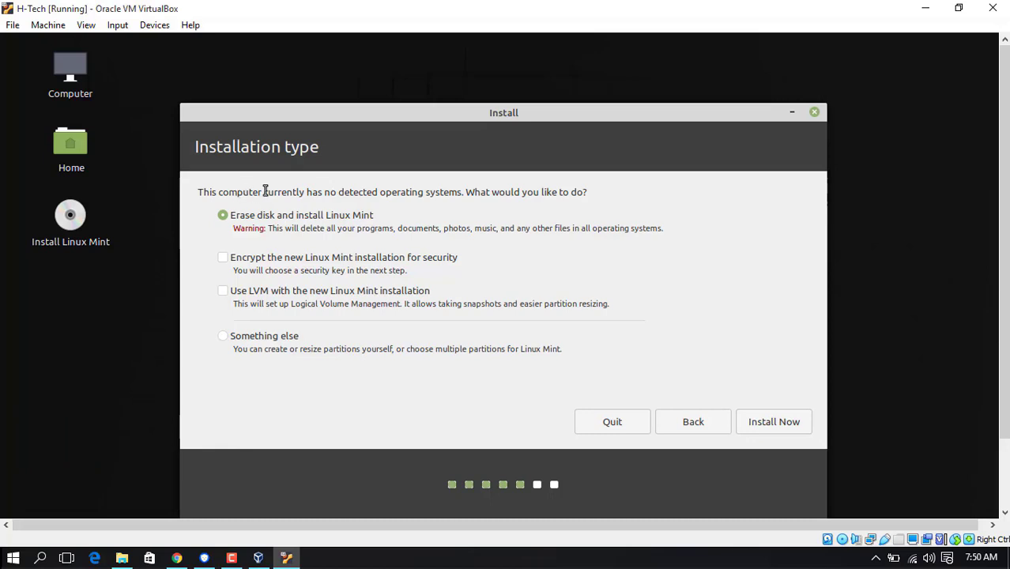
Step: Install Linux Mint by erasing the whole disk and confirm writing the partition changes
{"action": "left_click_drag", "start_coordinate": [330, 193], "coordinate": [420, 196]}
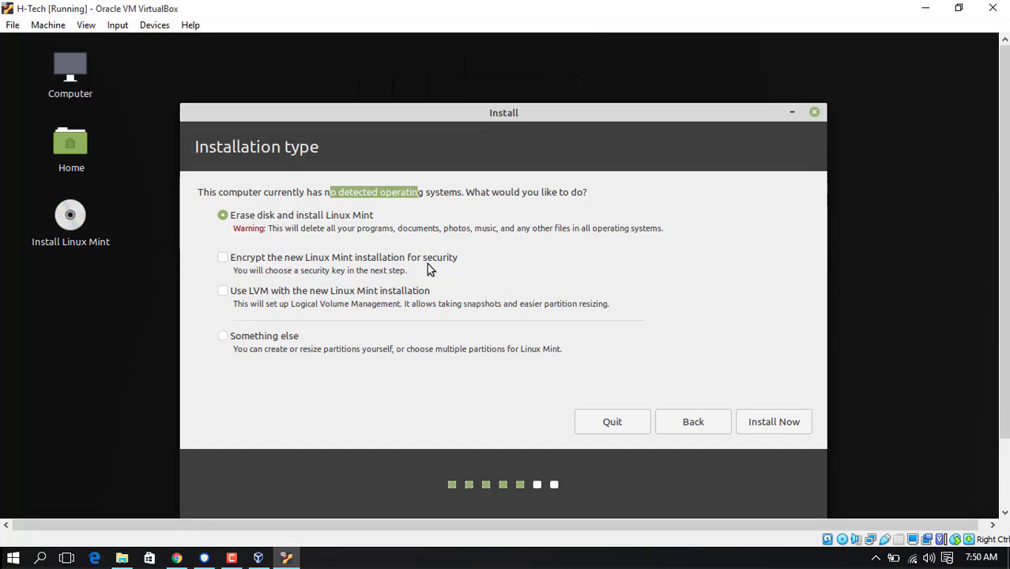
{"action": "left_click", "coordinate": [782, 426]}
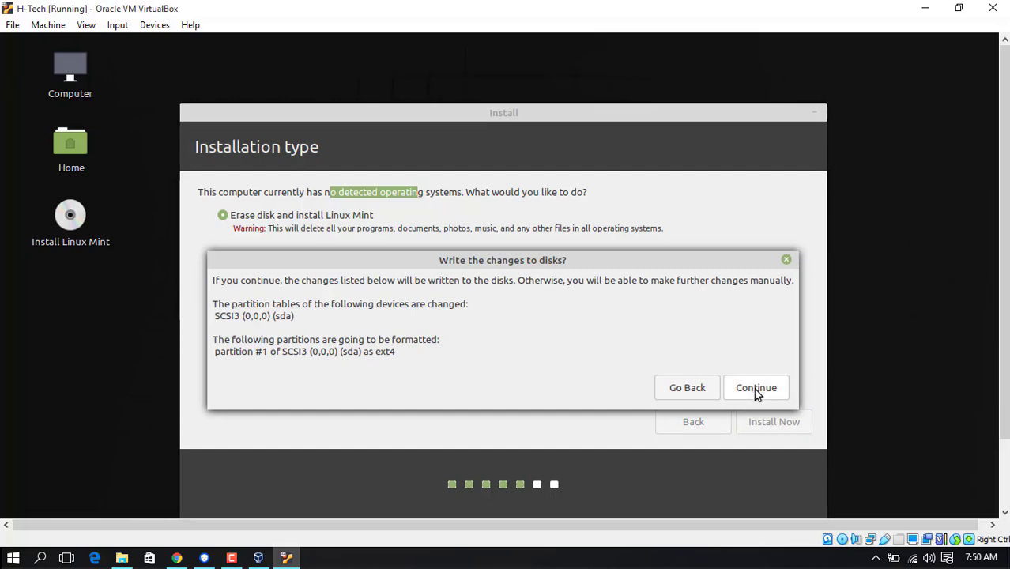
{"action": "left_click", "coordinate": [755, 388]}
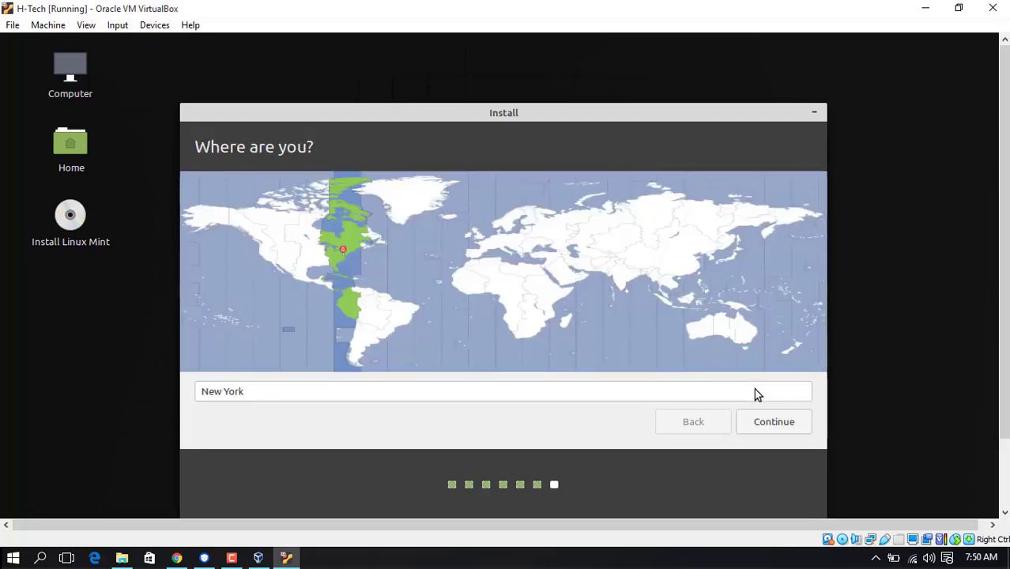
Step: Pick Moscow on the time zone map and continue to the account page
{"action": "left_click", "coordinate": [544, 234]}
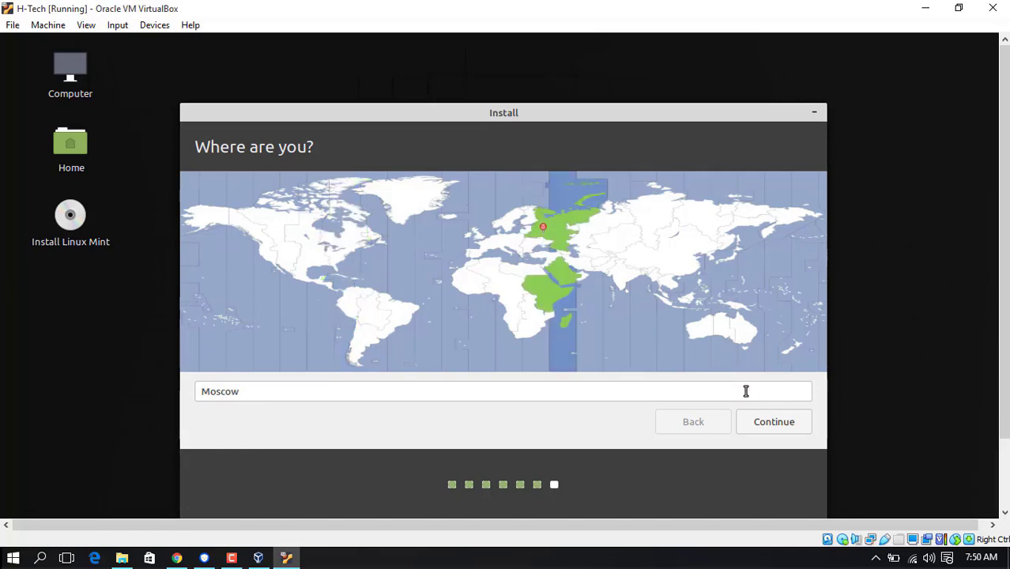
{"action": "left_click", "coordinate": [774, 427]}
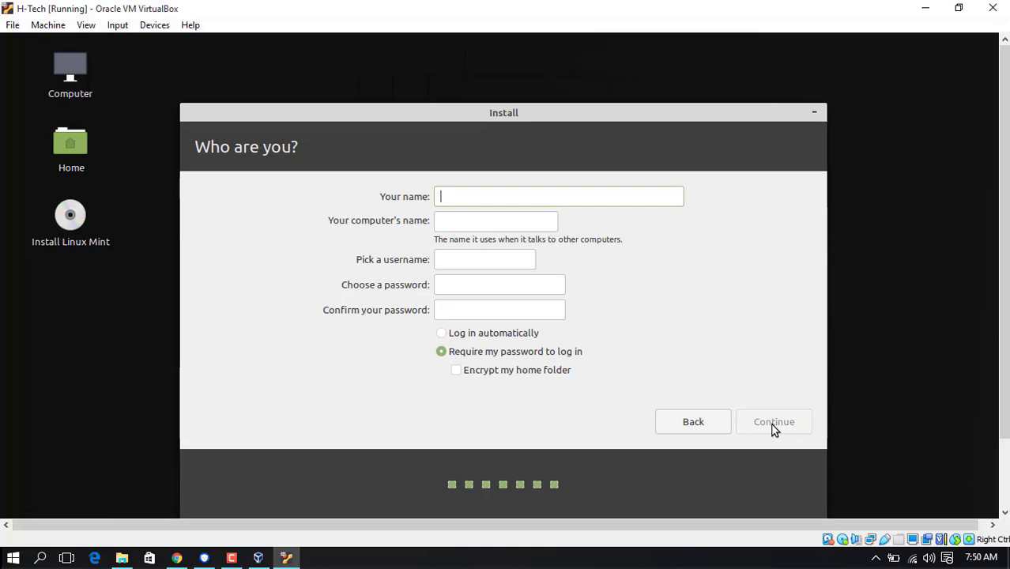
Step: Fill in Your name and change both the computer name and username to 'mint'
{"action": "type", "text": "H-Tech"}
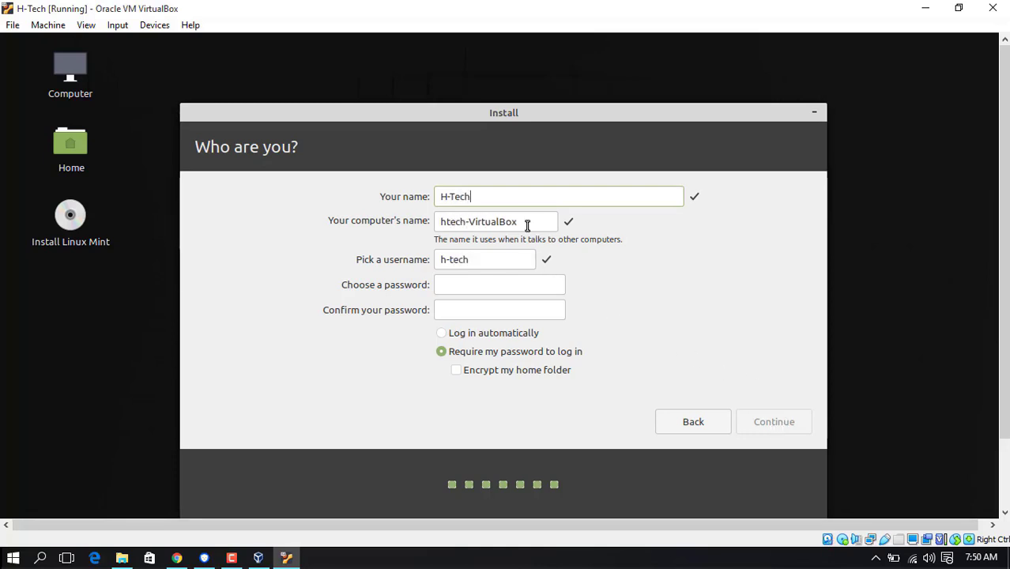
{"action": "left_click", "coordinate": [443, 223]}
{"action": "left_click", "coordinate": [521, 222]}
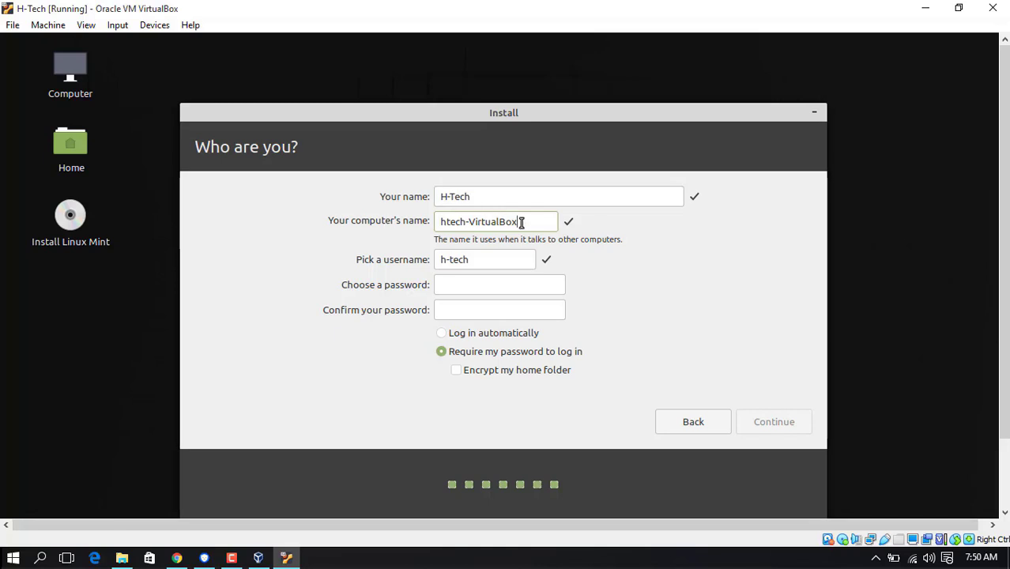
{"action": "left_click_drag", "start_coordinate": [521, 222], "coordinate": [423, 221]}
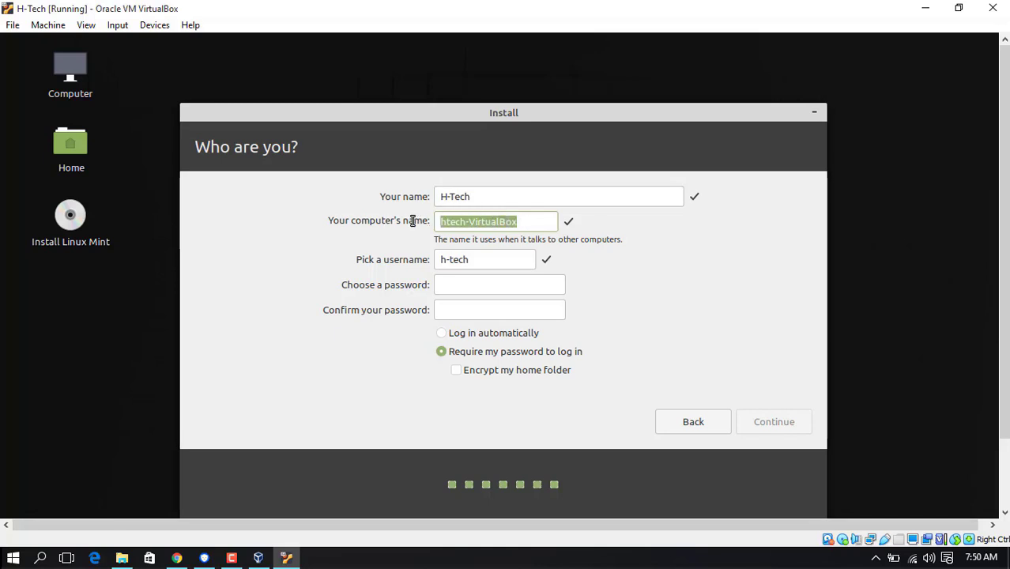
{"action": "type", "text": "mint"}
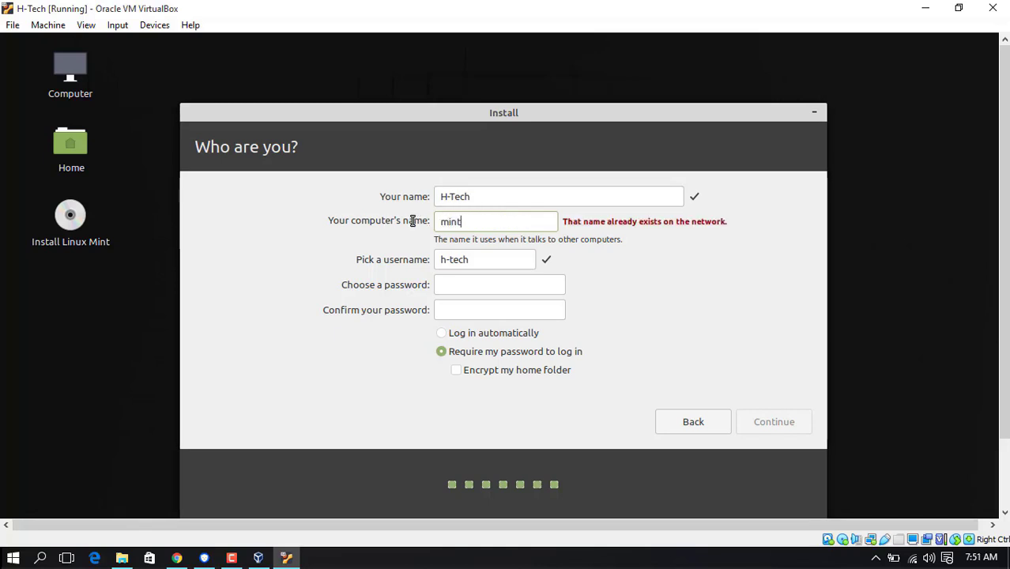
{"action": "left_click_drag", "start_coordinate": [474, 257], "coordinate": [419, 259]}
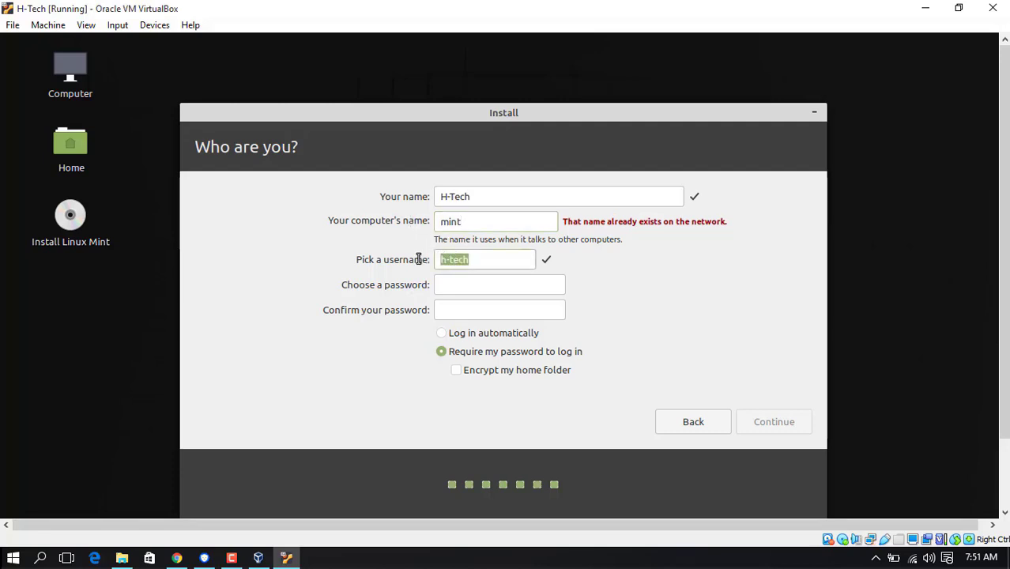
{"action": "type", "text": "Mint"}
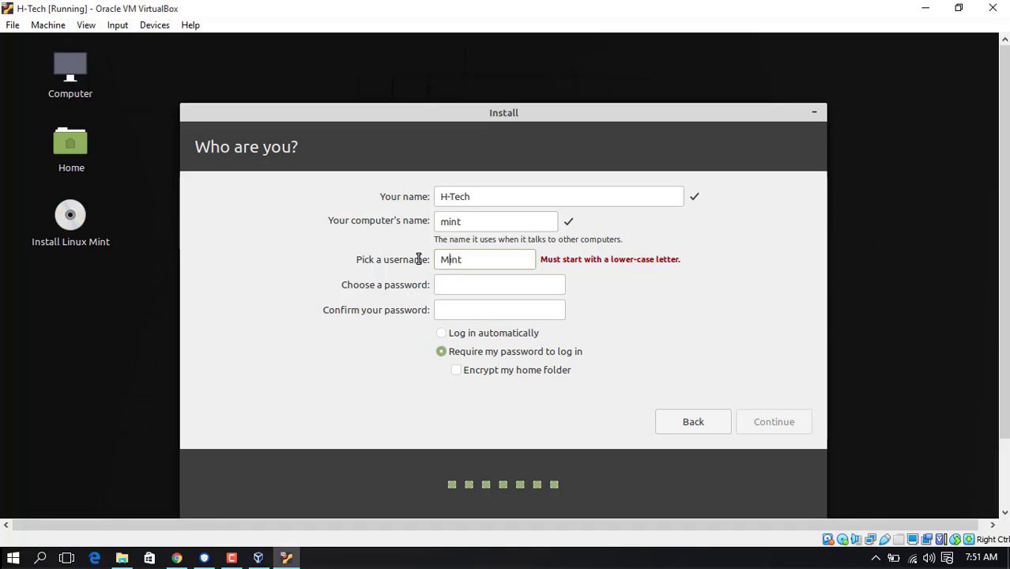
{"action": "key", "text": "BackSpace"}
{"action": "type", "text": "m"}
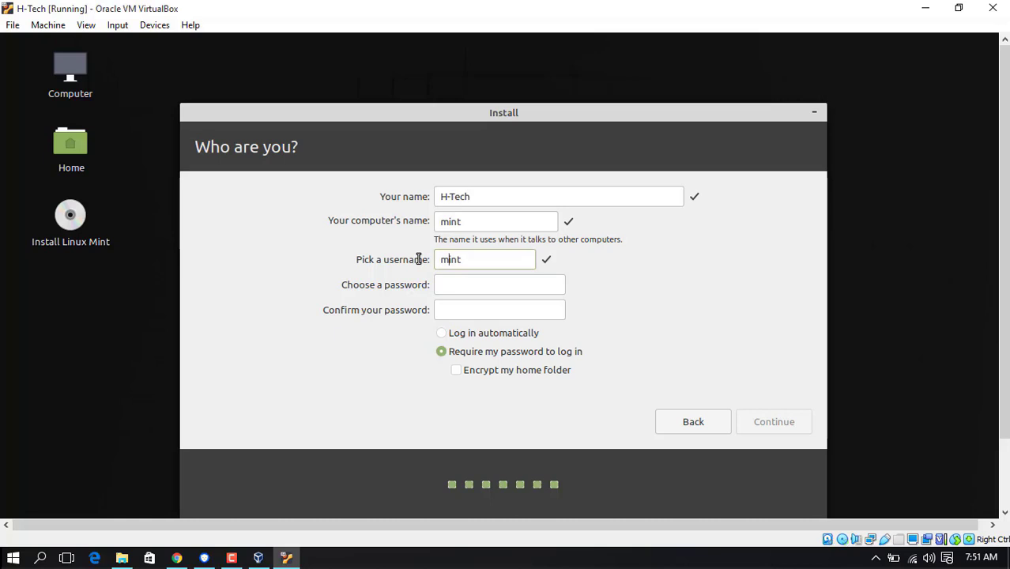
Step: Enter and confirm the account password, then let the installation run to completion
{"action": "left_click", "coordinate": [476, 287]}
{"action": "type", "text": "1234567890"}
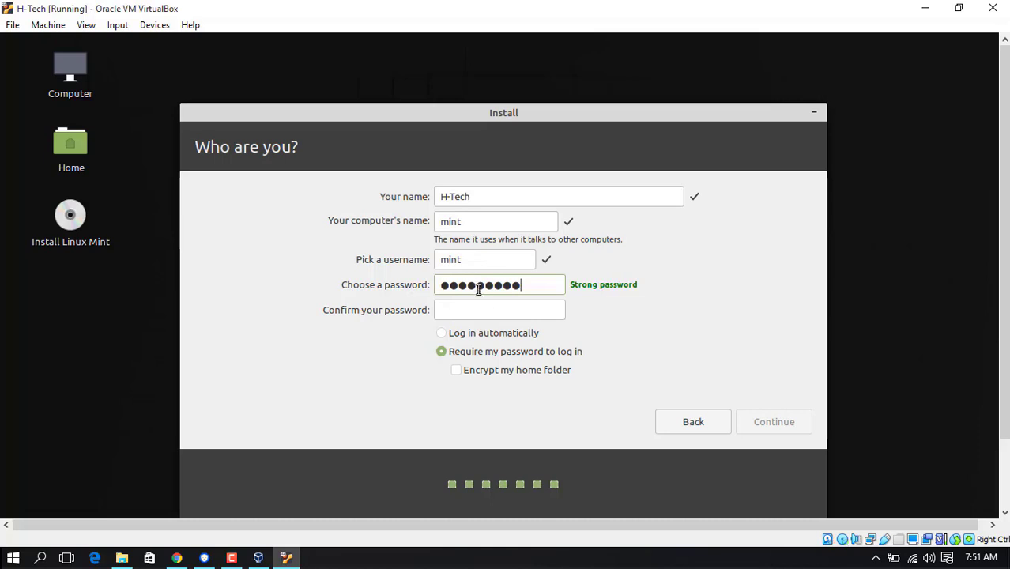
{"action": "left_click", "coordinate": [490, 309]}
{"action": "type", "text": "12345678"}
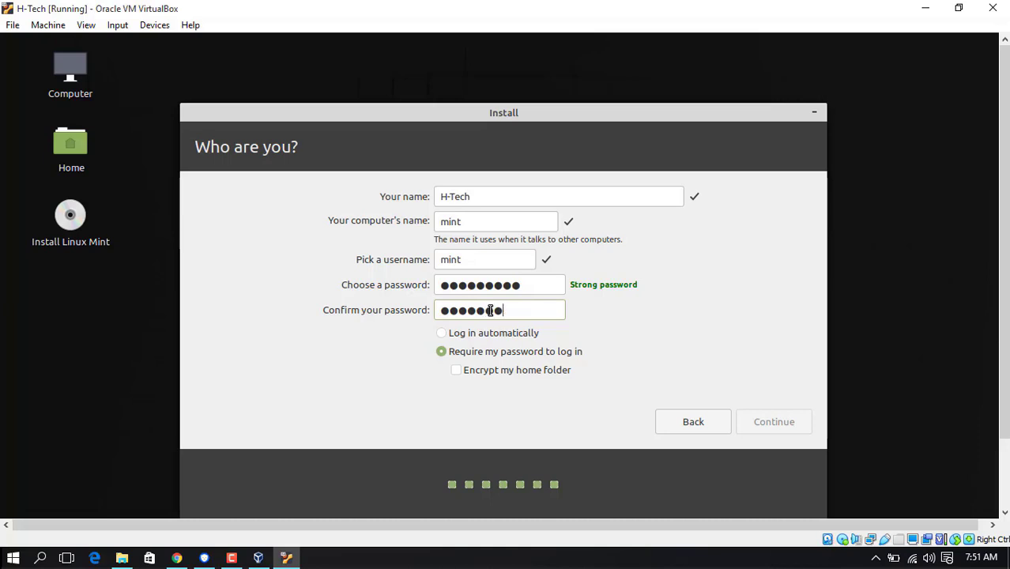
{"action": "type", "text": "9"}
{"action": "left_click", "coordinate": [769, 421]}
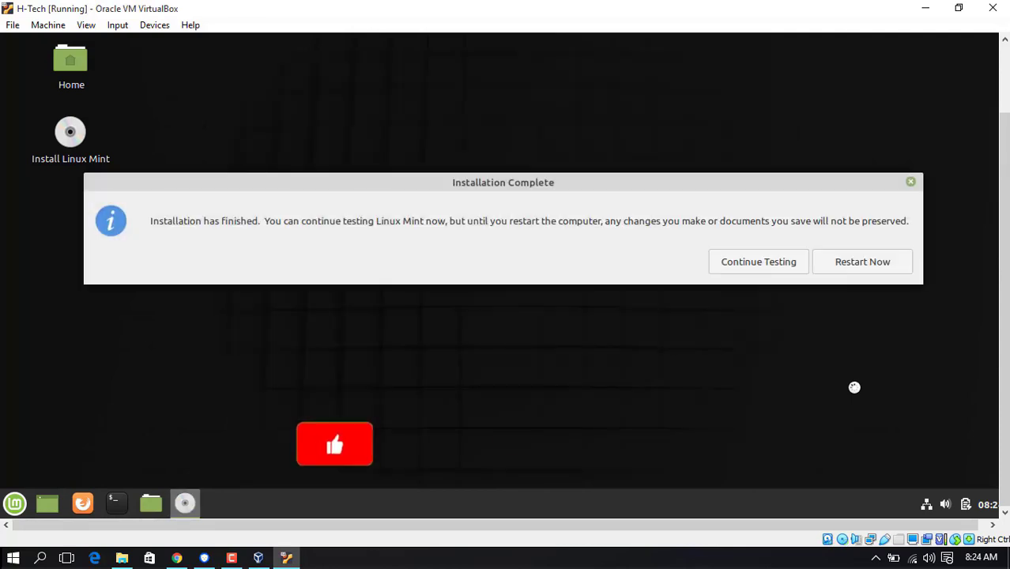
Step: Restart the guest from the Installation Complete dialog into the installed system
{"action": "left_click", "coordinate": [869, 260]}
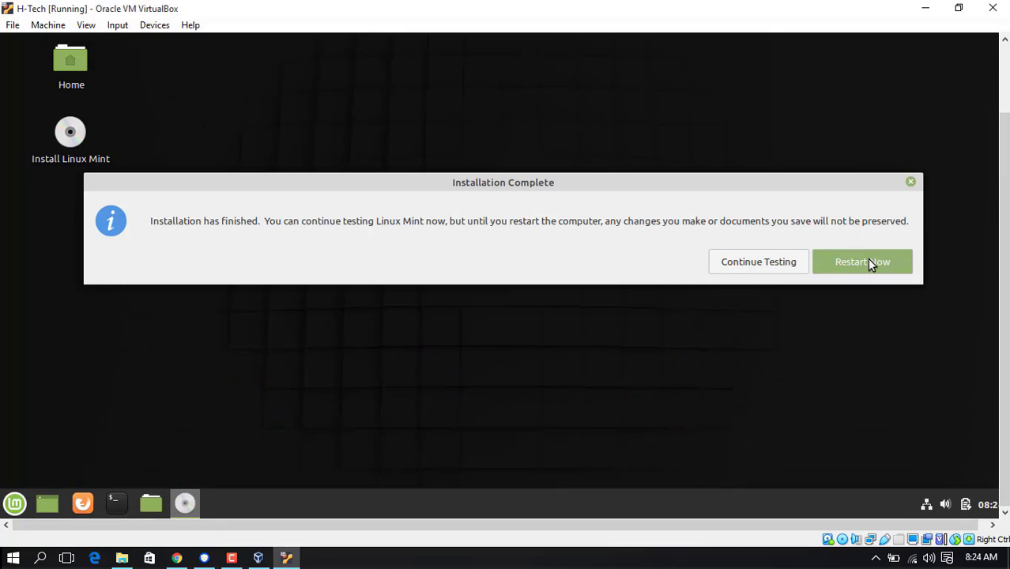
{"action": "left_click", "coordinate": [869, 263]}
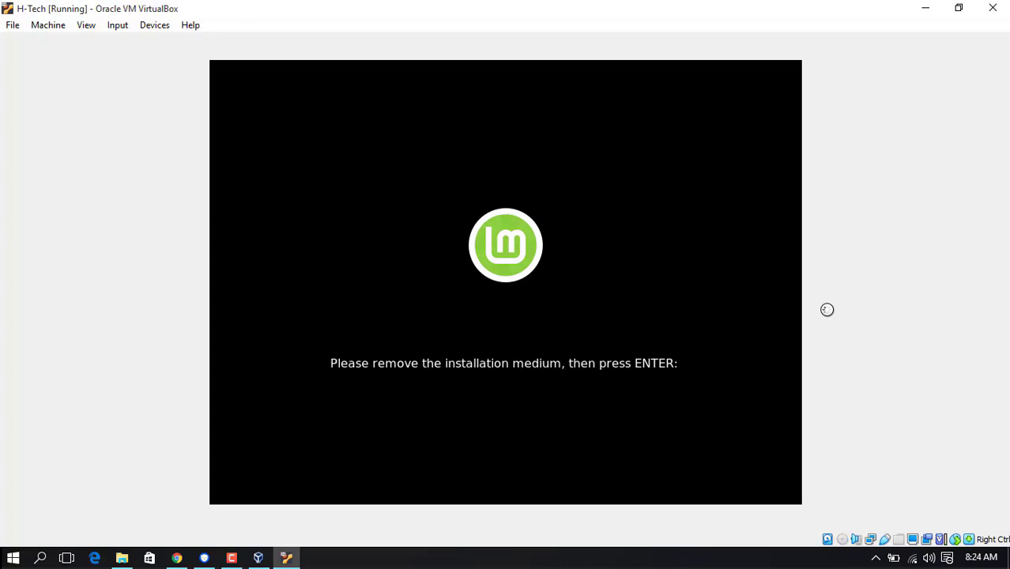
Step: Reboot past the remove-medium prompt, log in with the account password, and dismiss the mouse notice
{"action": "key", "text": "Return"}
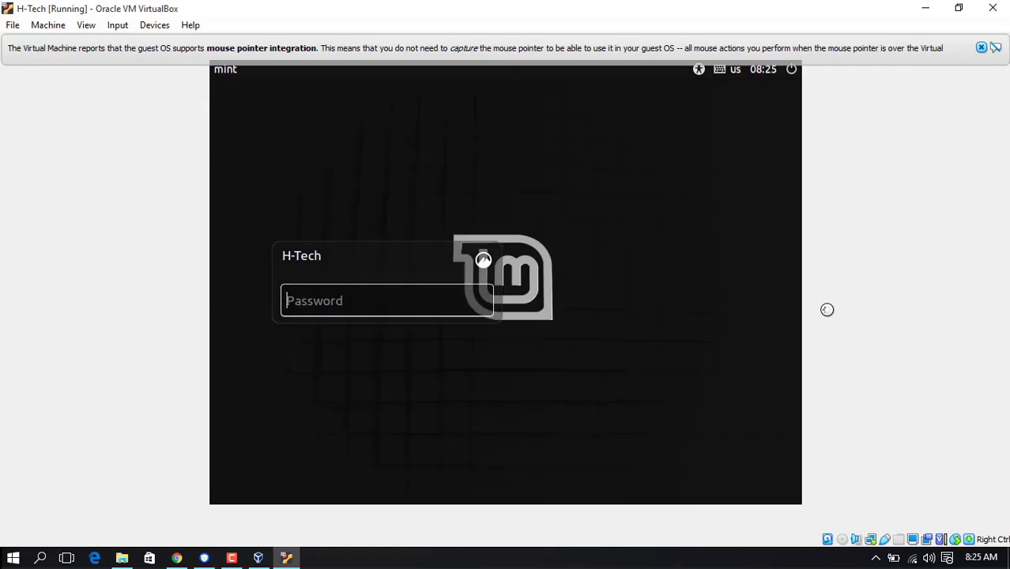
{"action": "type", "text": "•••••••••"}
{"action": "key", "text": "Return"}
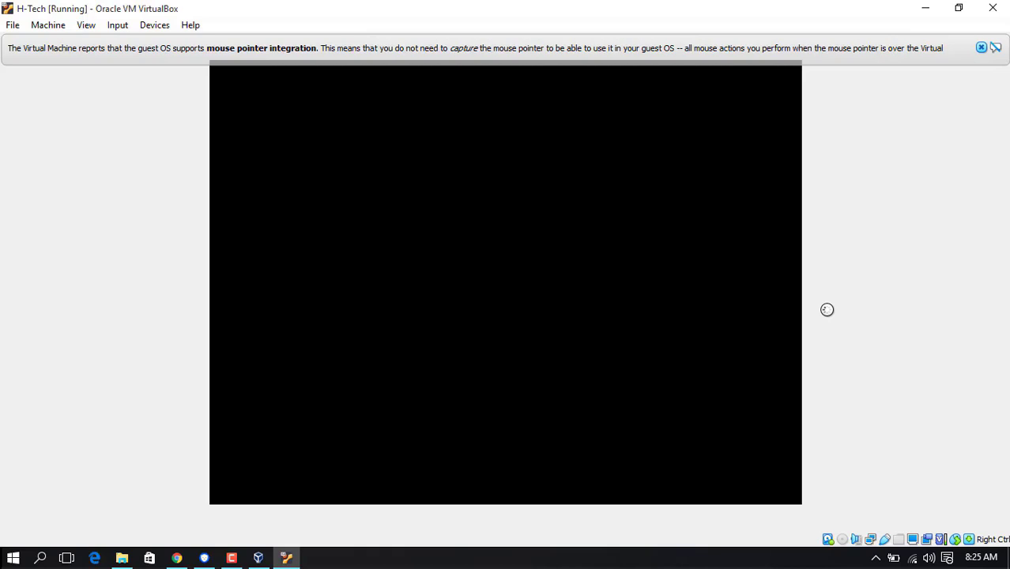
{"action": "left_click", "coordinate": [981, 48]}
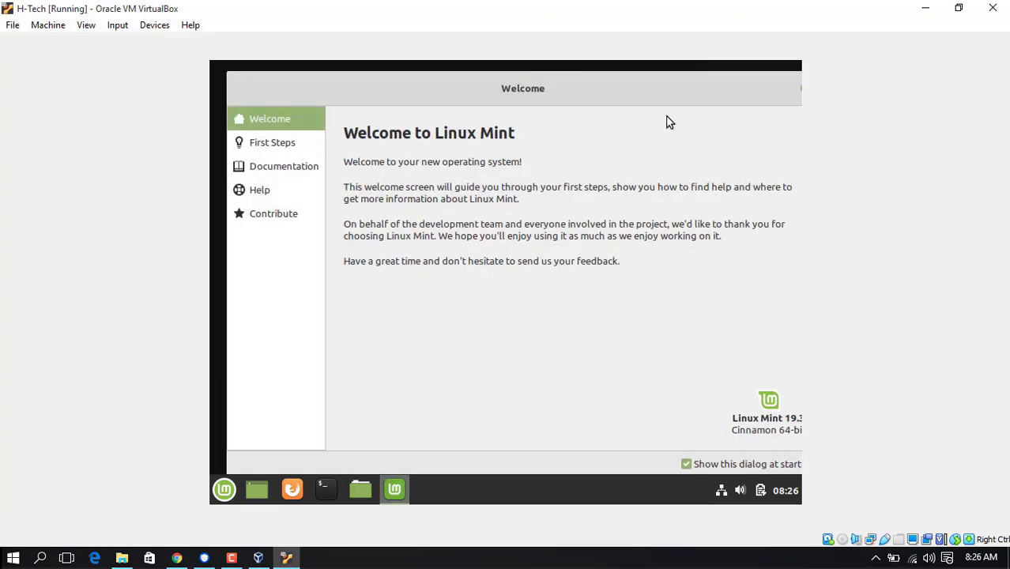
Step: Move the Welcome to Linux Mint window aside and close it
{"action": "left_click_drag", "start_coordinate": [654, 95], "coordinate": [603, 104]}
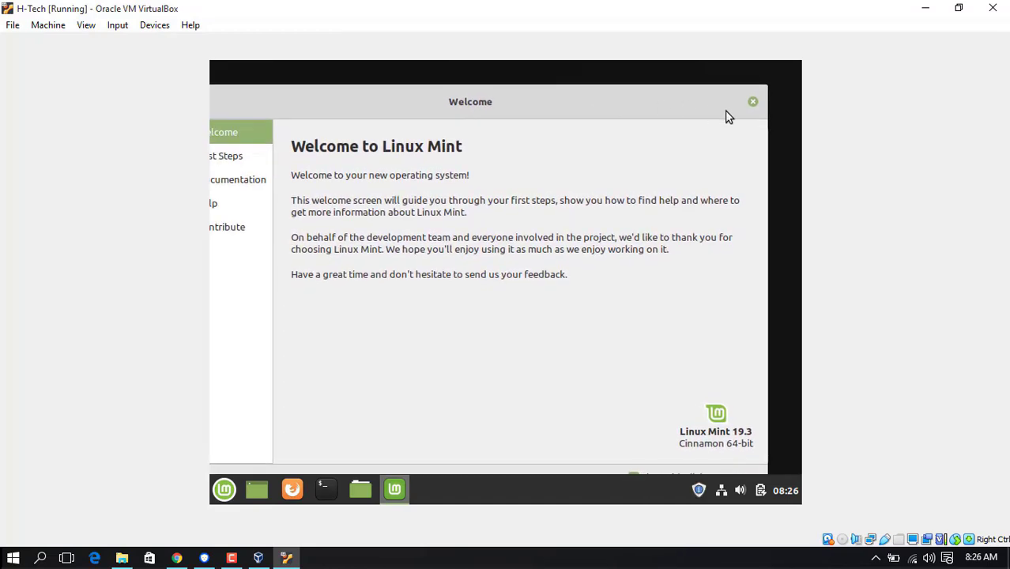
{"action": "left_click", "coordinate": [753, 104]}
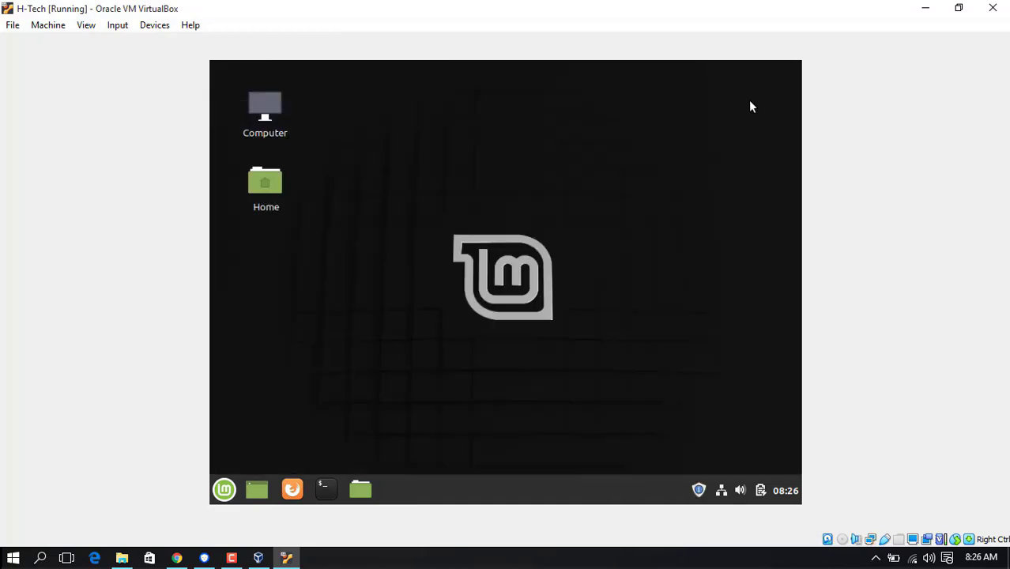